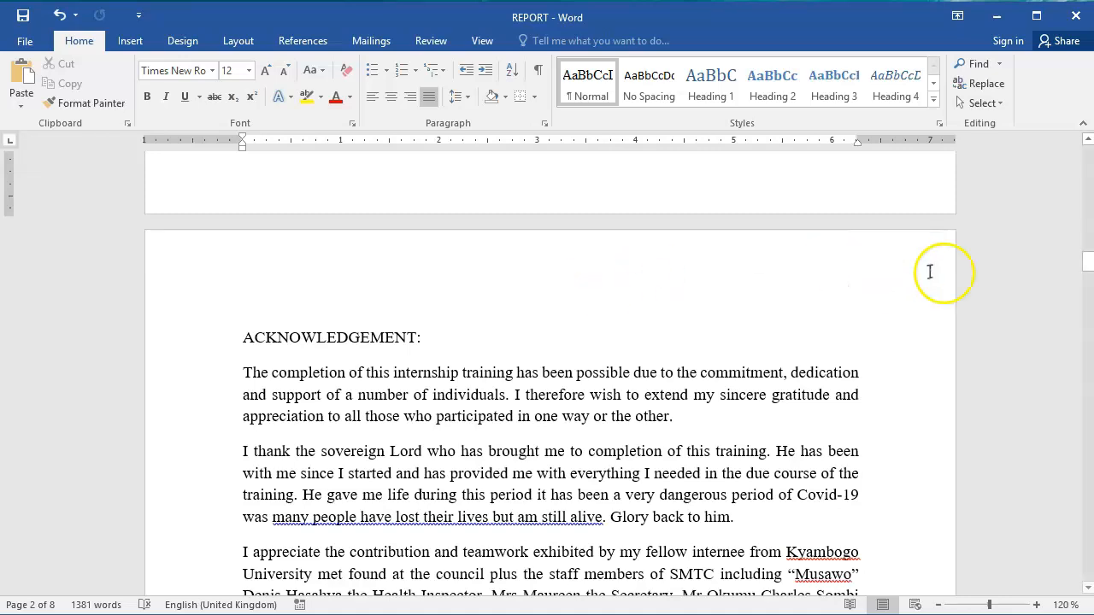
Add empty lines after page 4, above the EXECUTIVE SUMMARY heading, to make room for a table of contents.
mouse_move(1085, 263)
mouse_down()
mouse_move(1087, 489)
mouse_move(1088, 154)
mouse_move(1084, 363)
mouse_up()
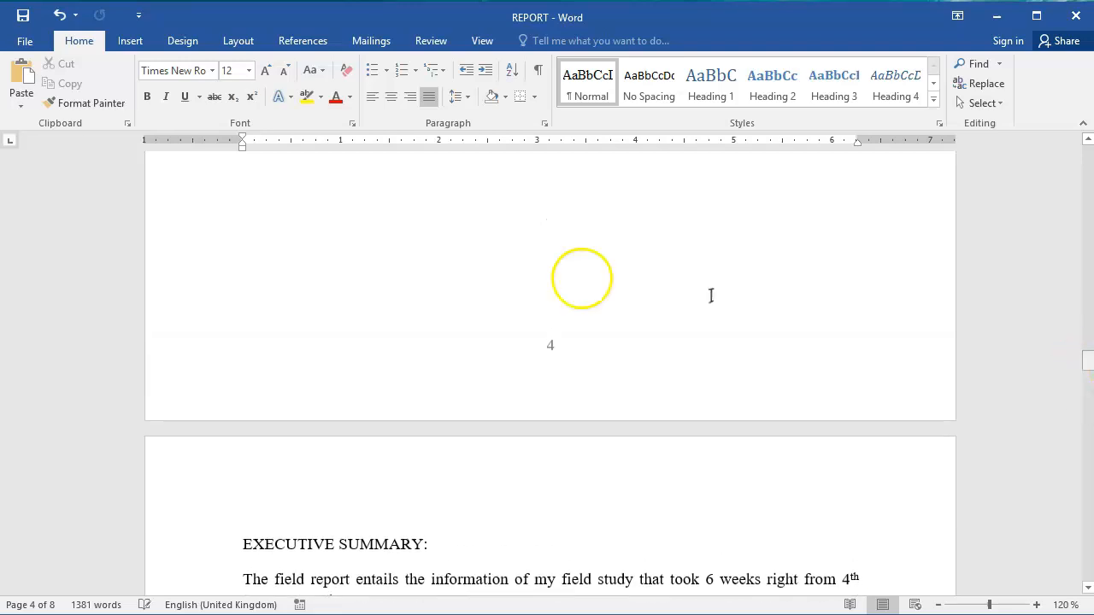
click(485, 269)
key(Return)
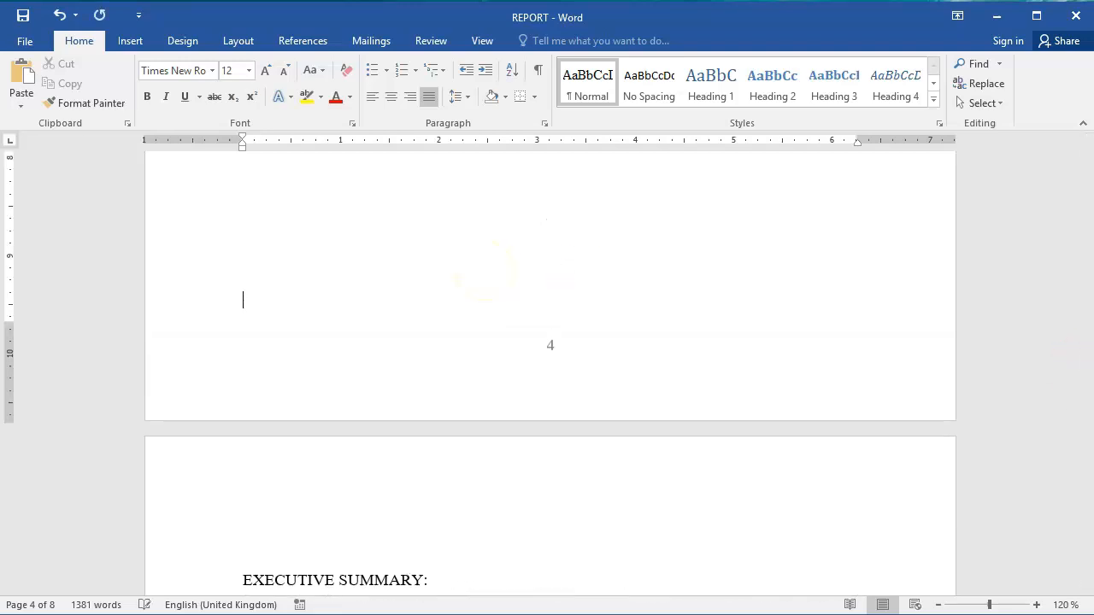
key(Return)
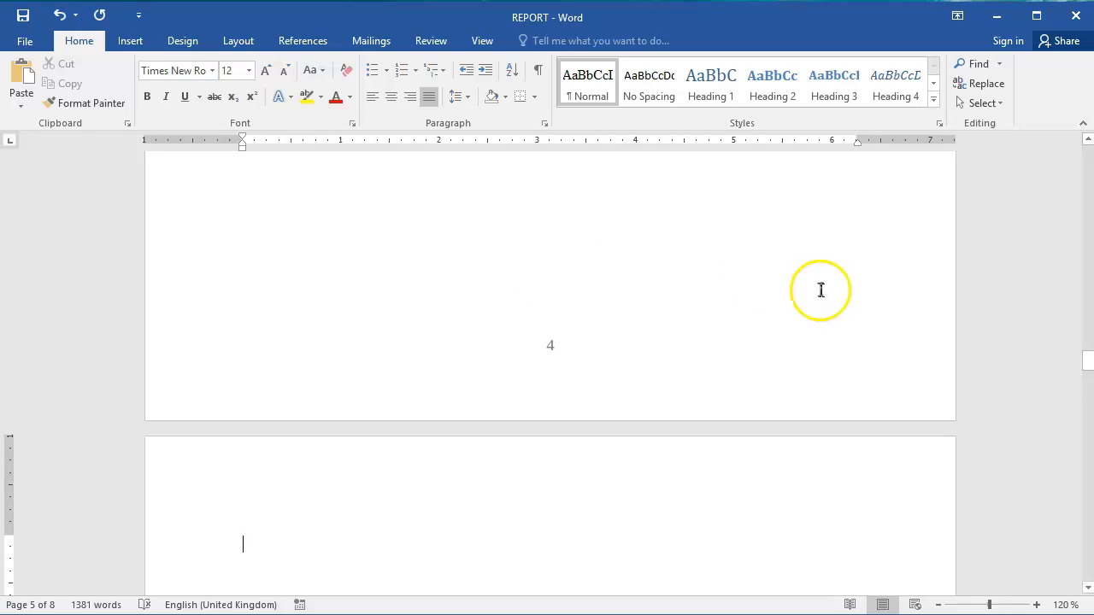
click(1088, 590)
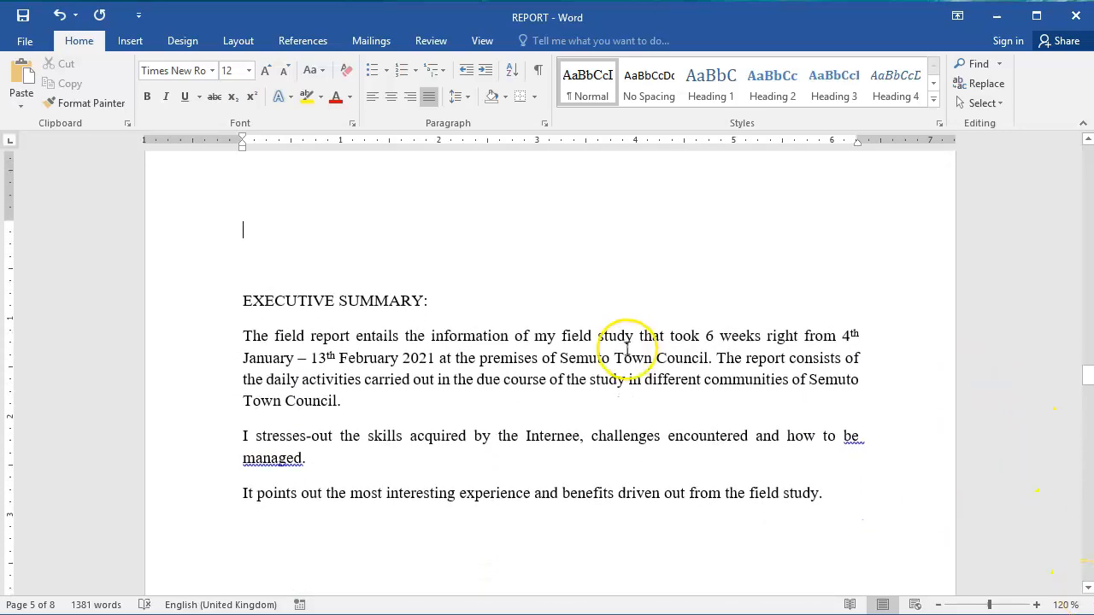
key(Return)
key(Return)
key(Return)
key(Return)
key(Return)
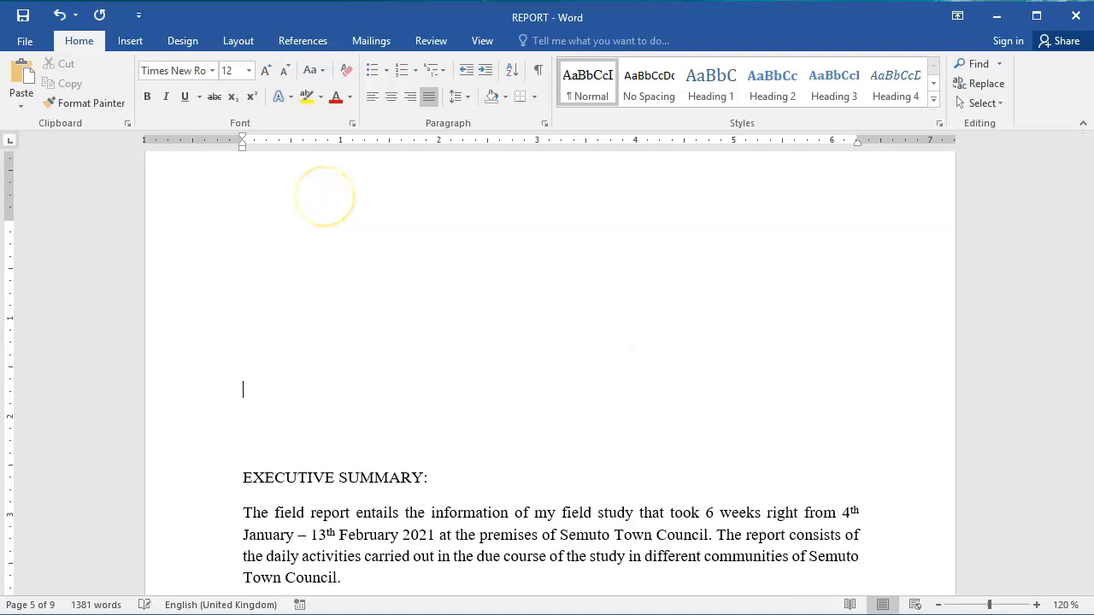
key(ctrl+Return)
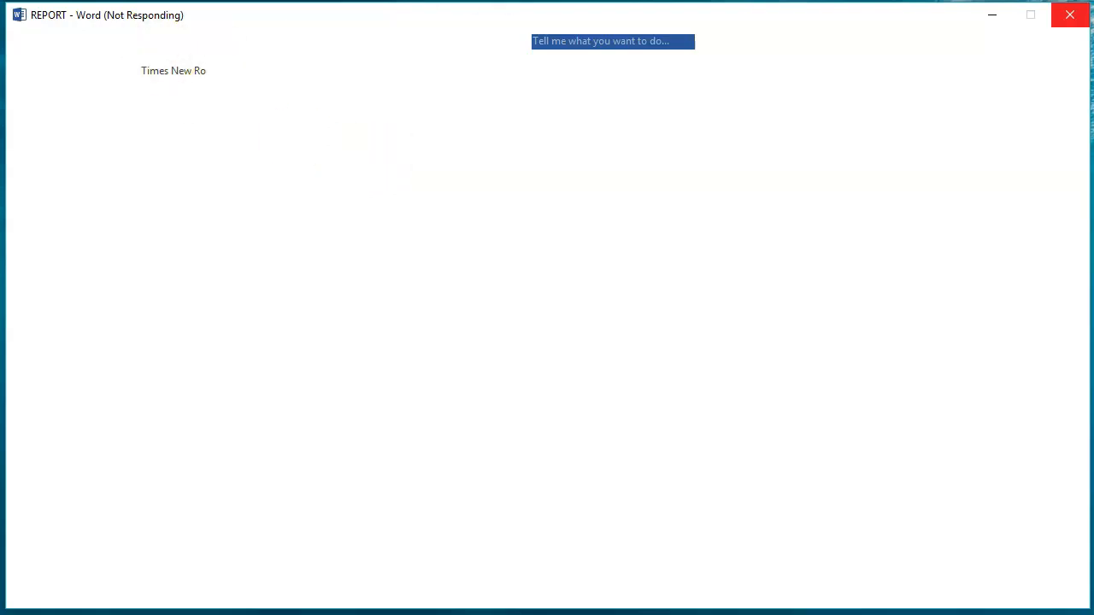
right_click(463, 1)
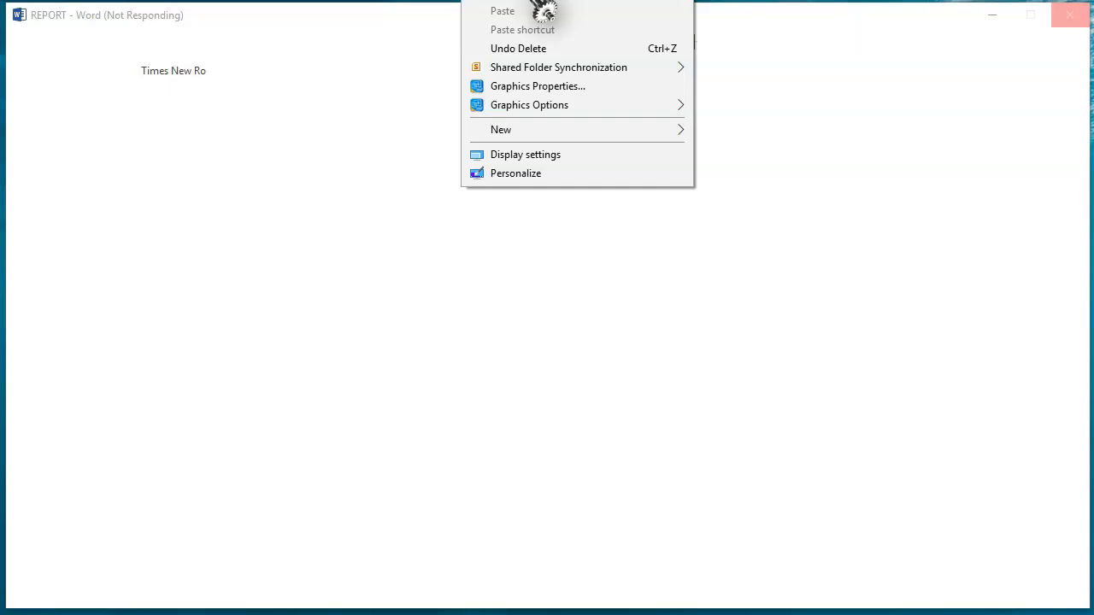
click(530, 1)
right_click(474, 1)
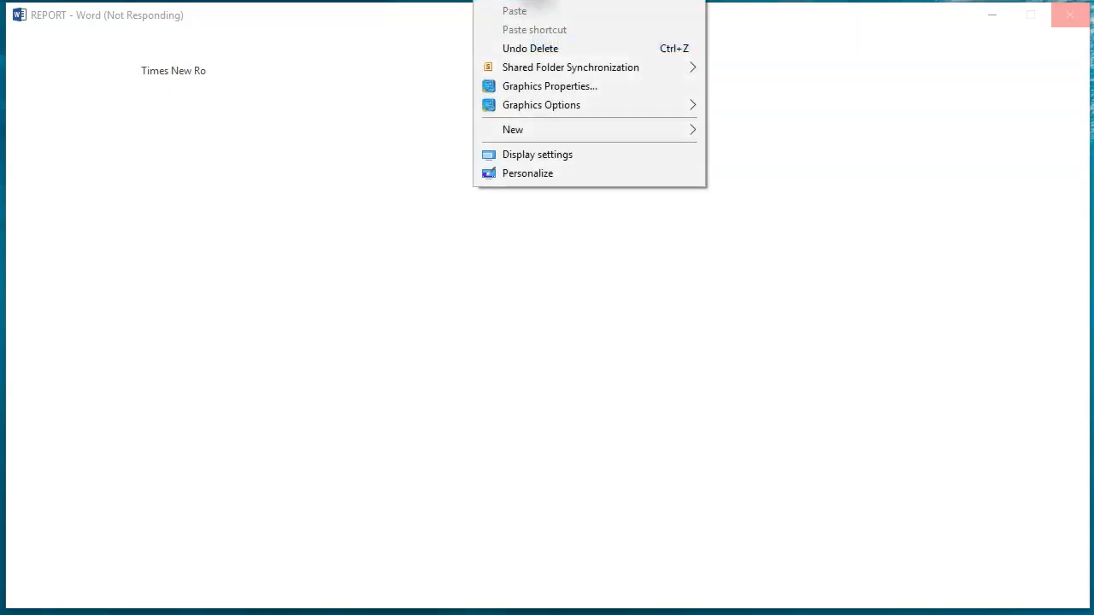
click(563, 5)
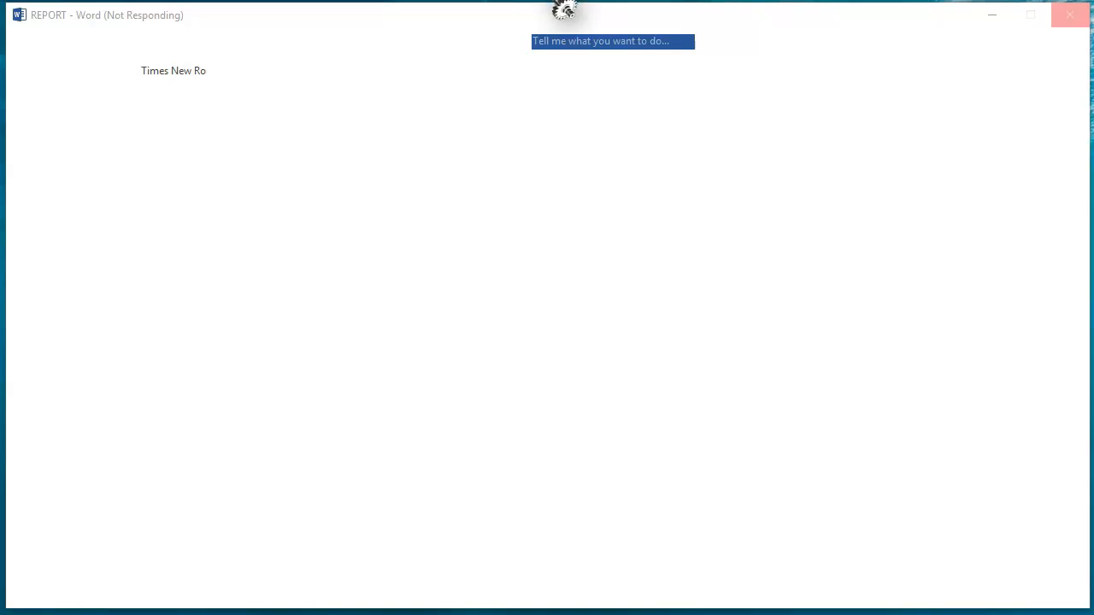
right_click(542, 1)
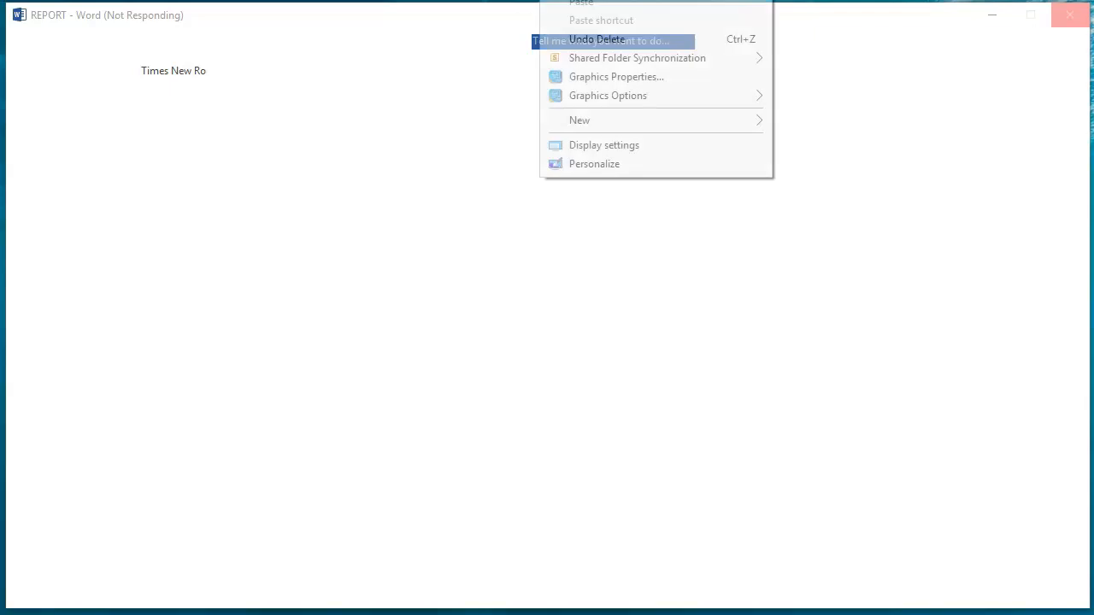
click(615, 2)
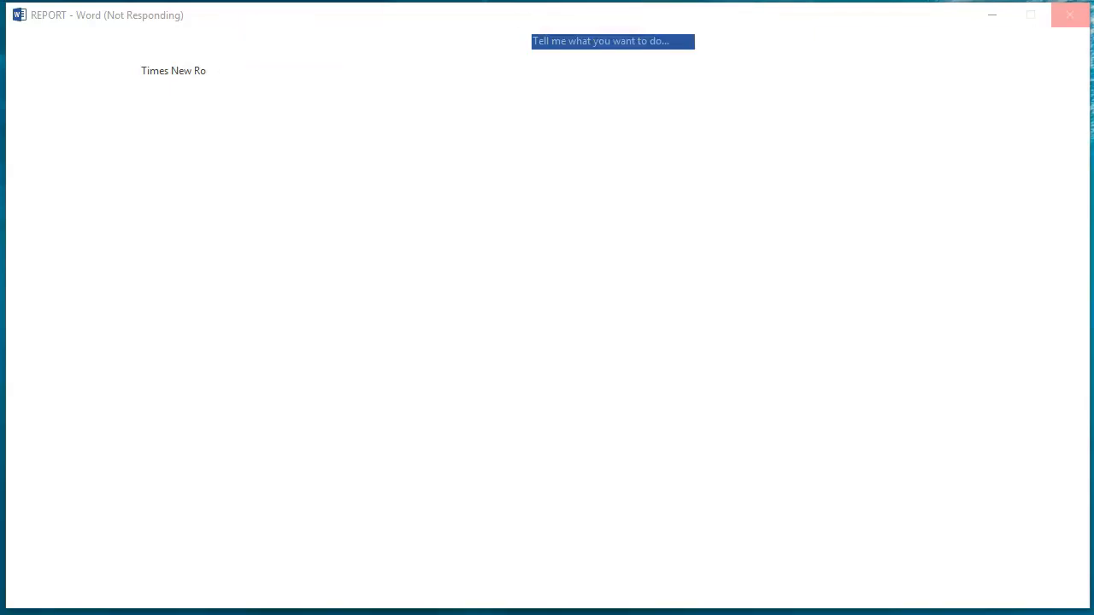
right_click(499, 1)
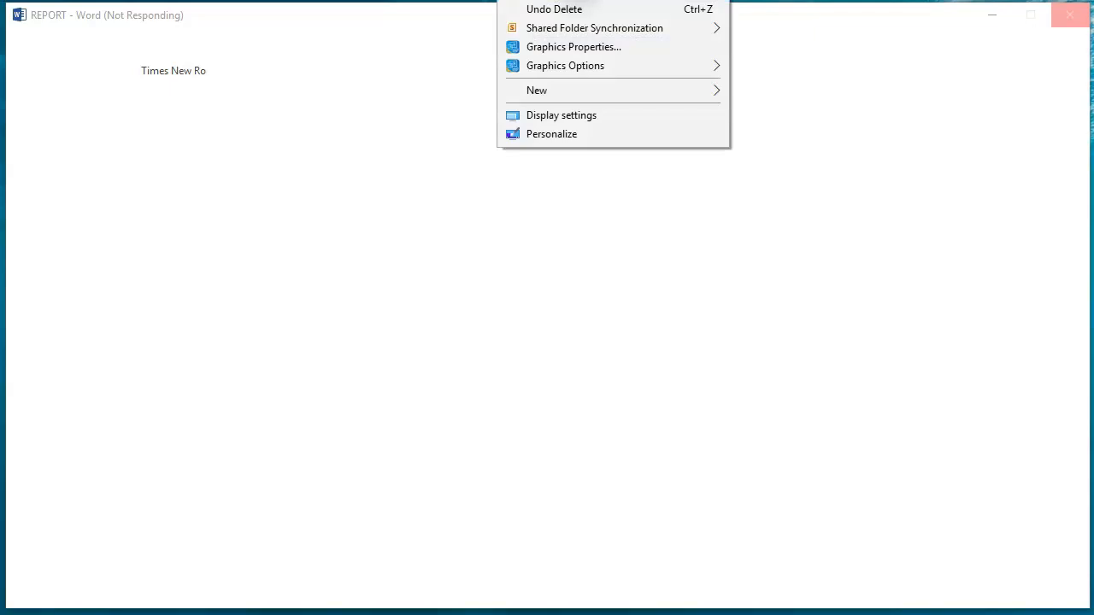
click(590, 2)
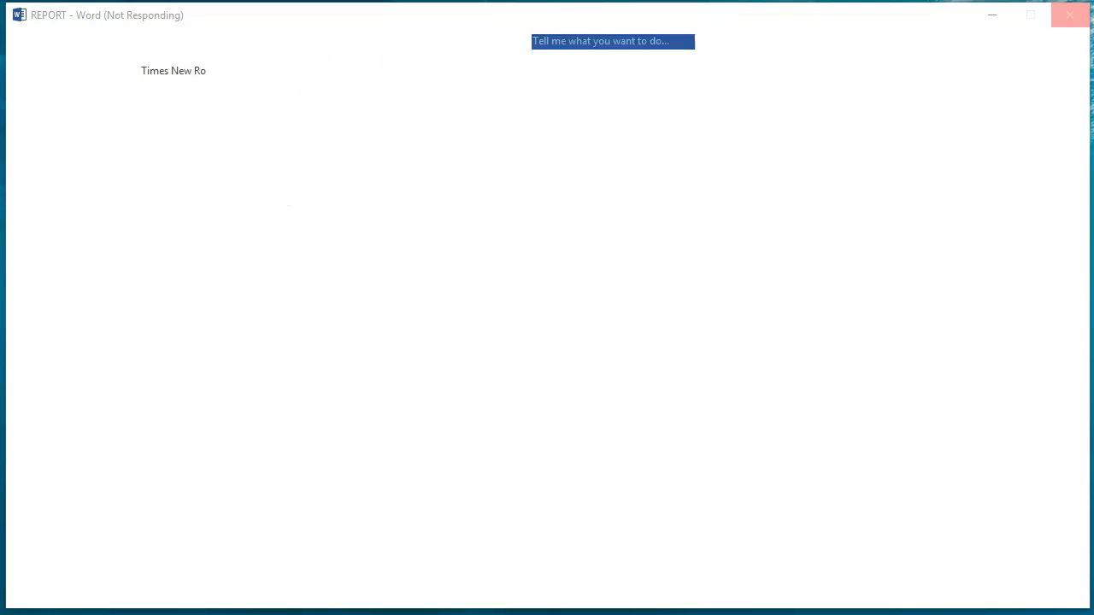
right_click(540, 1)
click(548, 0)
right_click(599, 1)
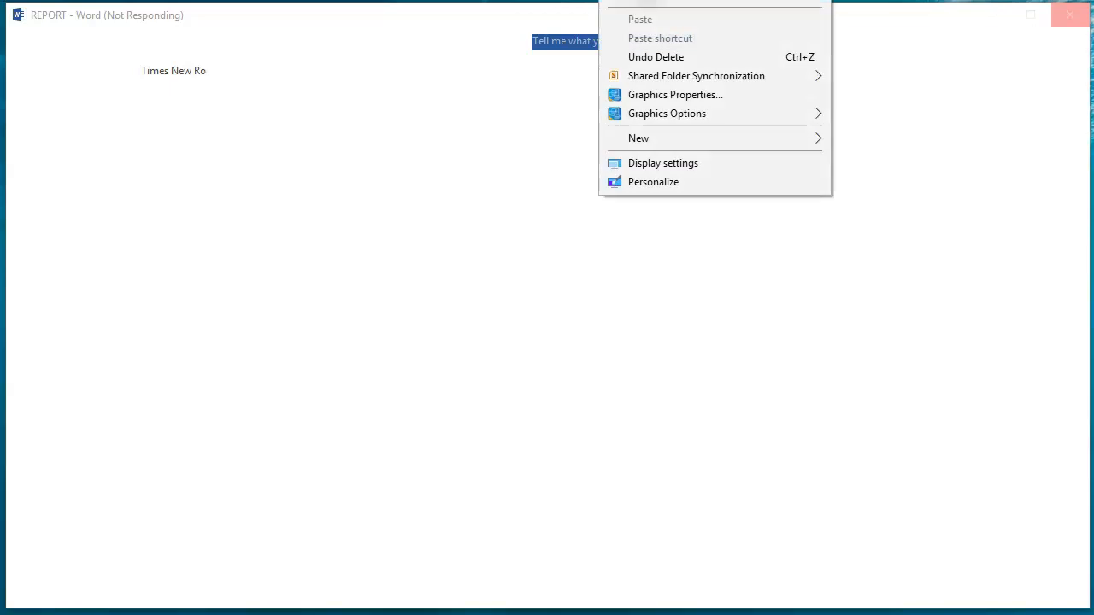
click(672, 1)
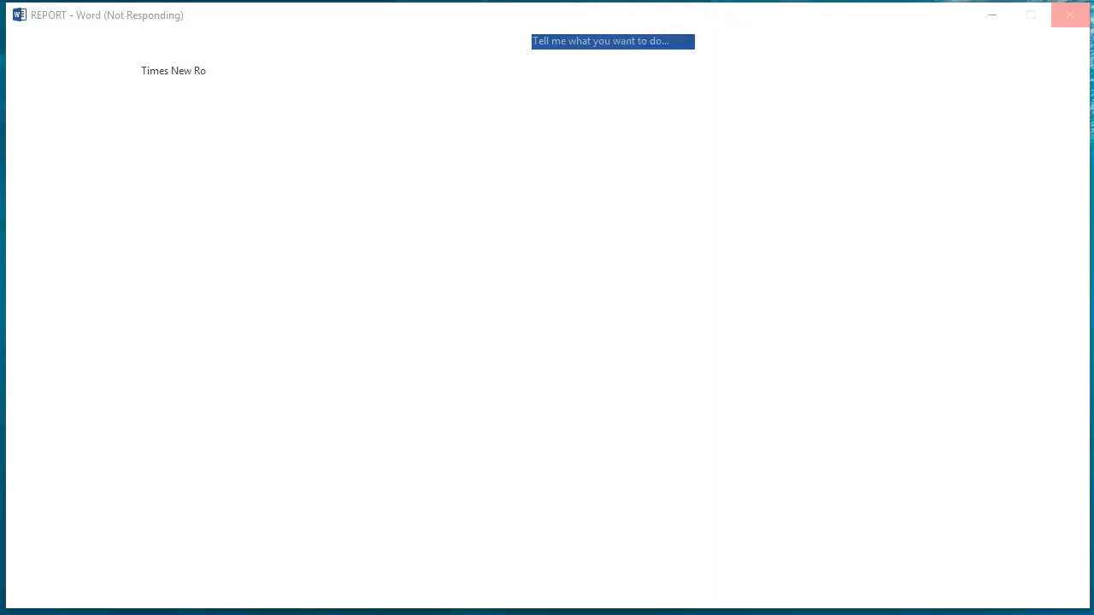
right_click(488, 1)
click(547, 1)
right_click(552, 1)
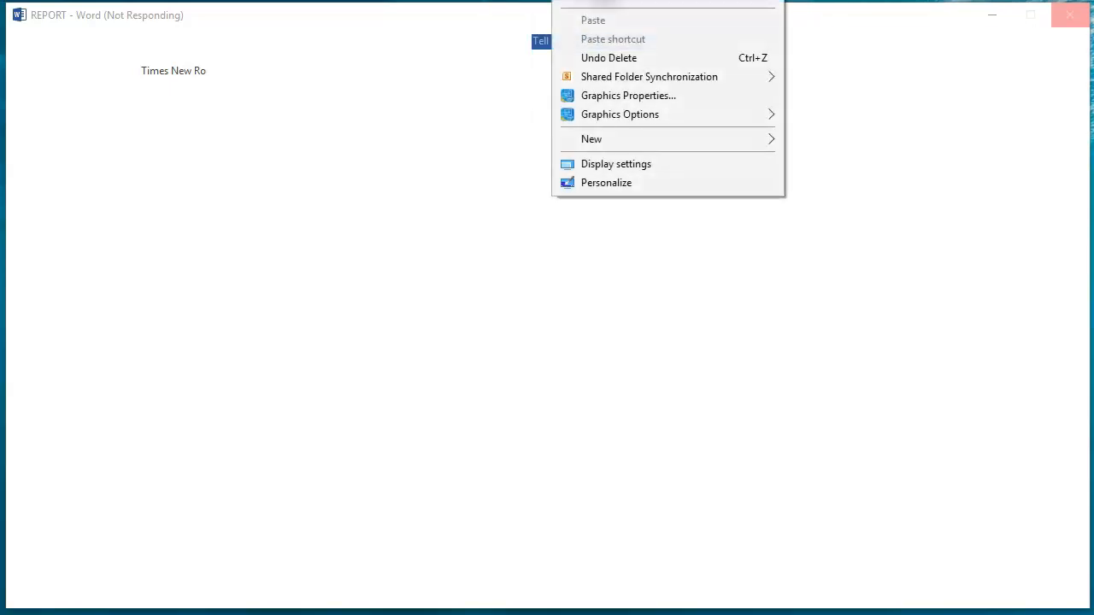
click(633, 0)
right_click(495, 1)
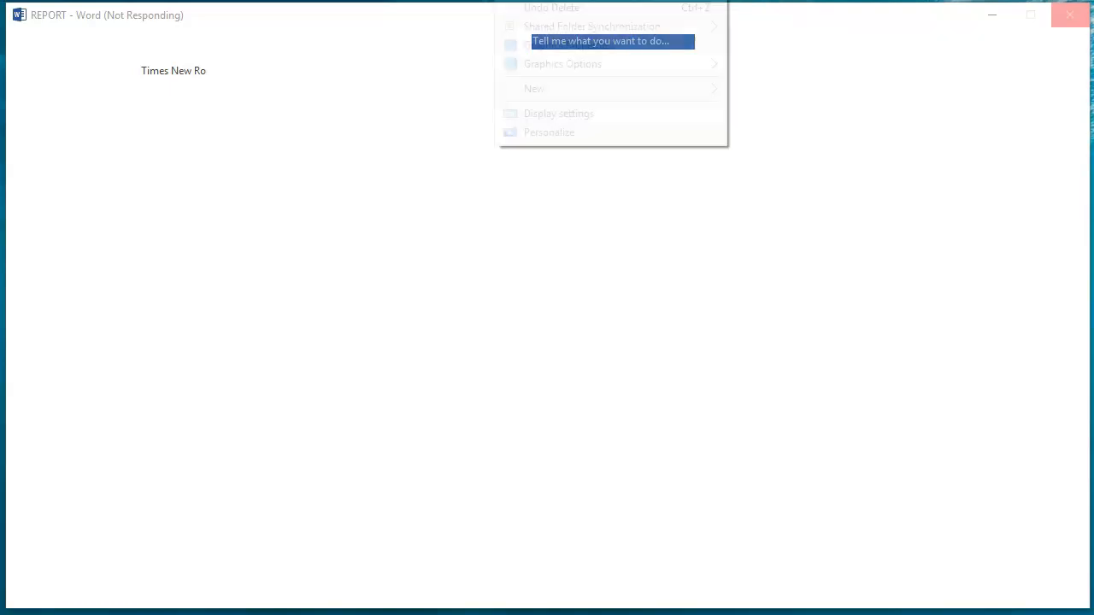
click(466, 1)
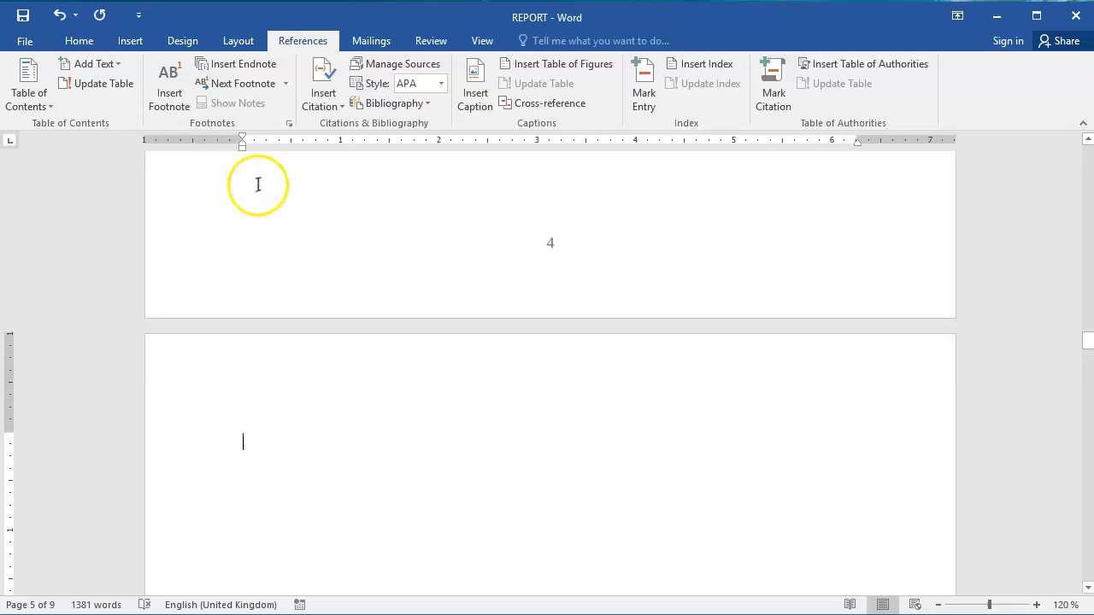
Insert an automatic table of contents titled "Table of Contents" on page 5 and dismiss the heading style notice.
click(53, 109)
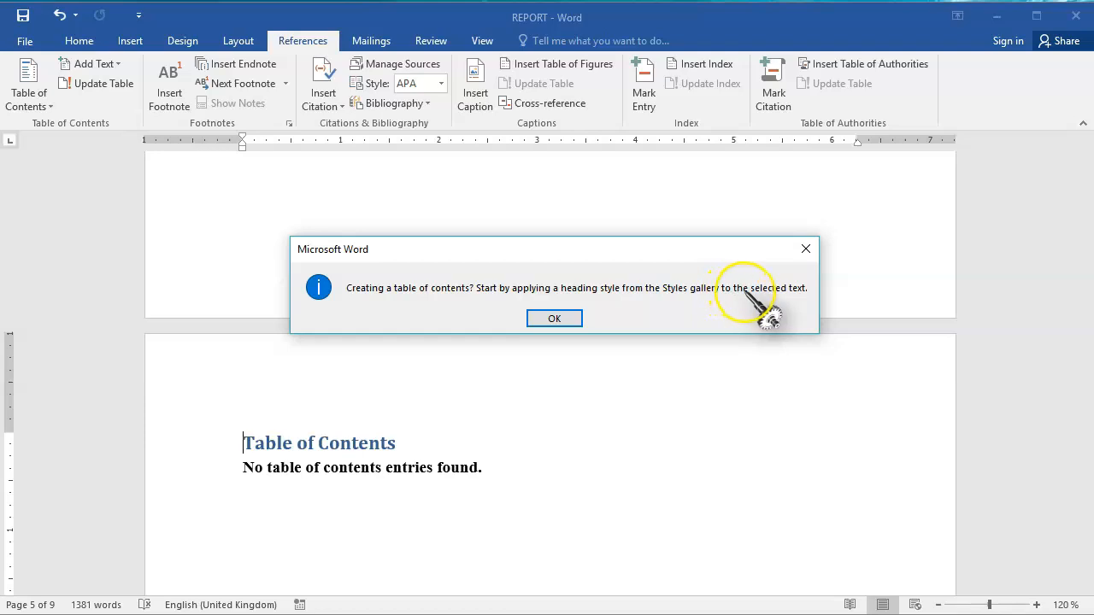
click(555, 320)
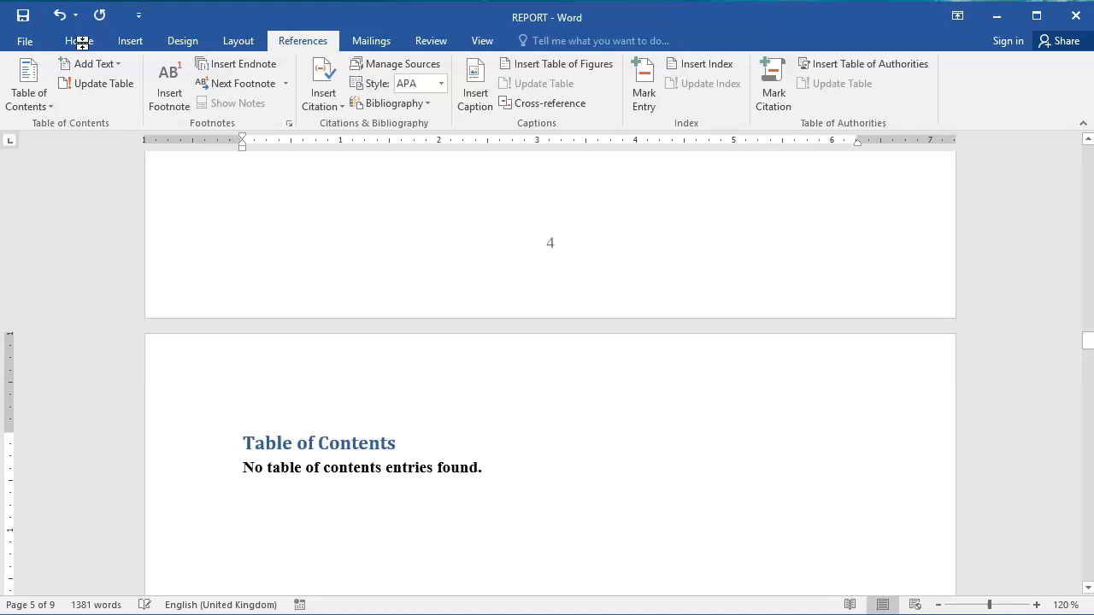
click(173, 105)
Apply the Heading 1 style to the DECLARATION title.
click(1088, 140)
click(1089, 140)
click(1089, 140)
click(1088, 140)
click(1088, 140)
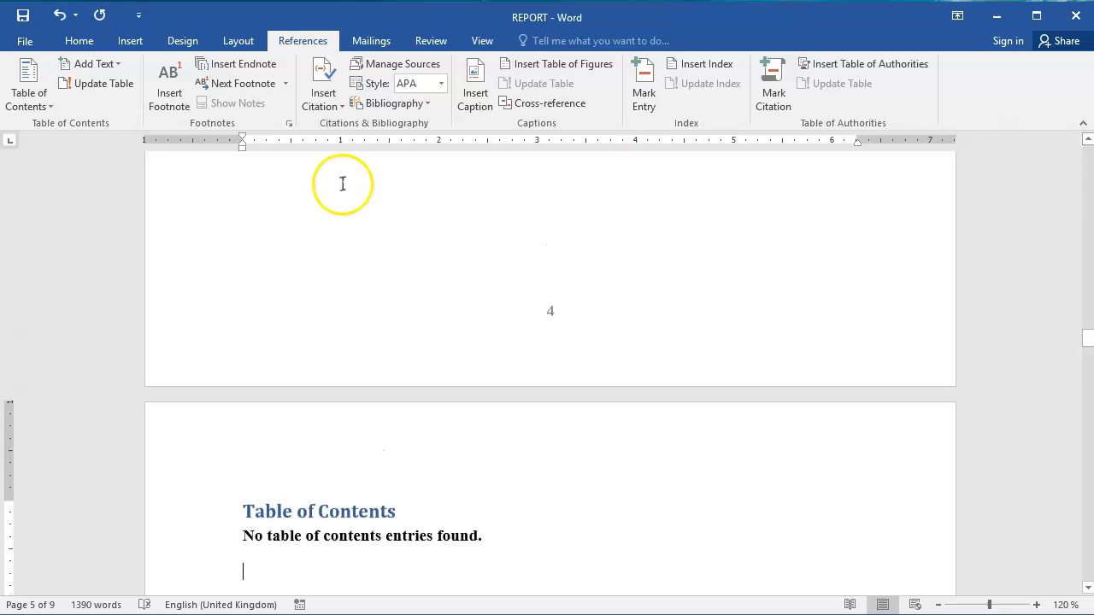
click(82, 41)
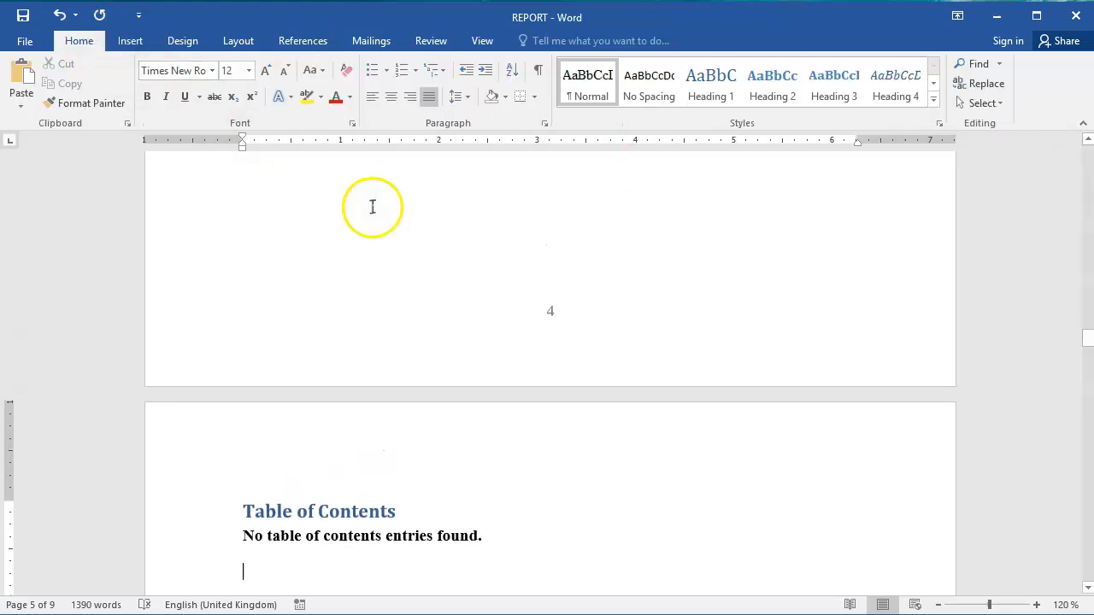
mouse_move(1089, 340)
mouse_down()
mouse_move(1087, 188)
mouse_move(1087, 205)
mouse_up()
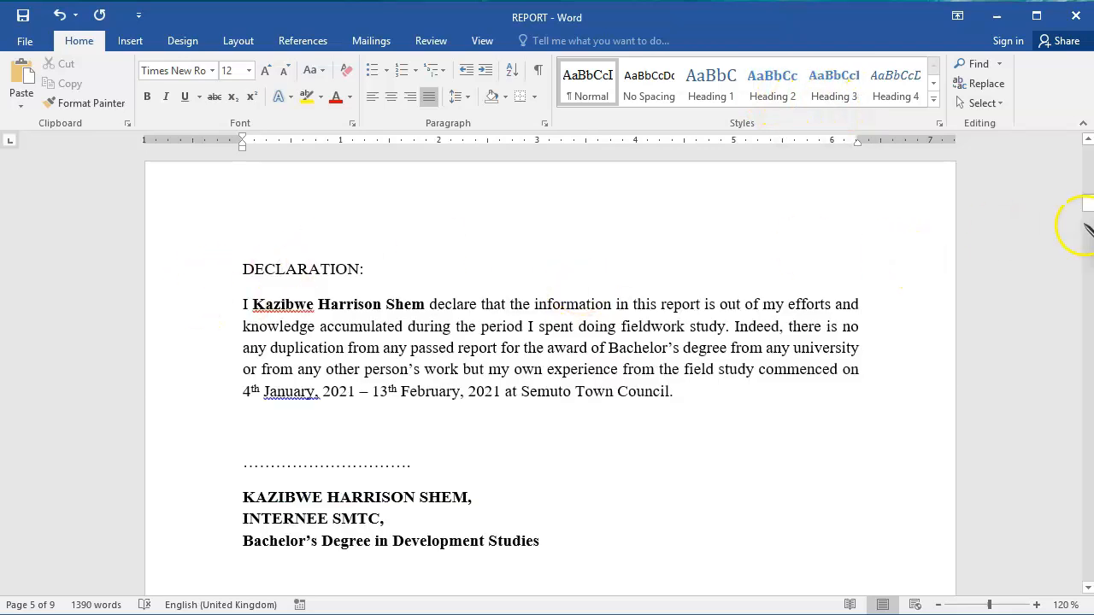
mouse_move(1087, 205)
mouse_down()
mouse_move(1091, 188)
mouse_move(1088, 212)
mouse_move(1089, 200)
mouse_up()
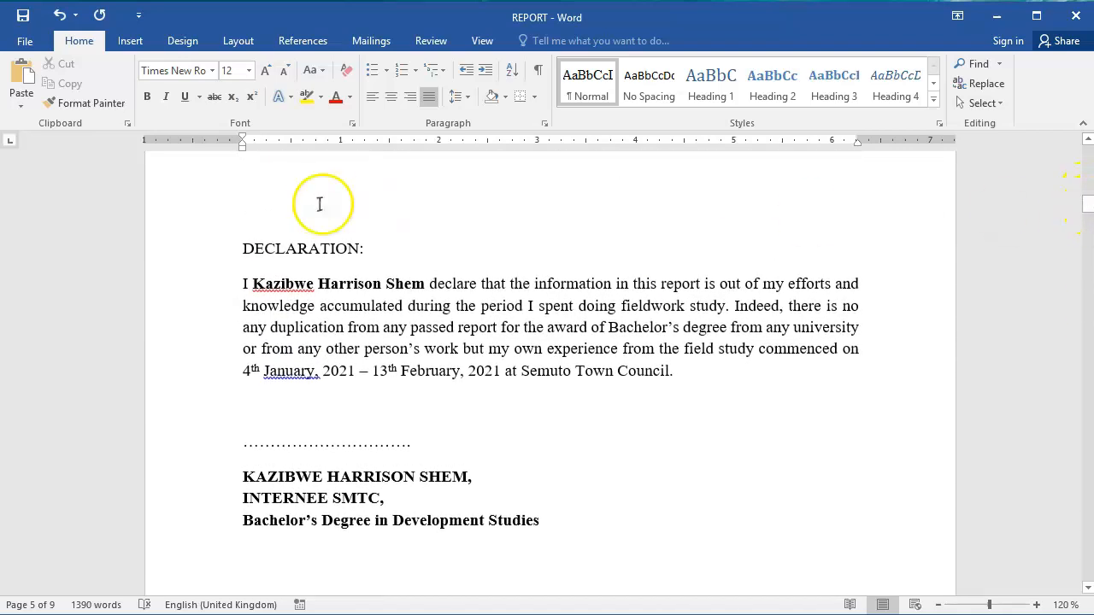
click(208, 251)
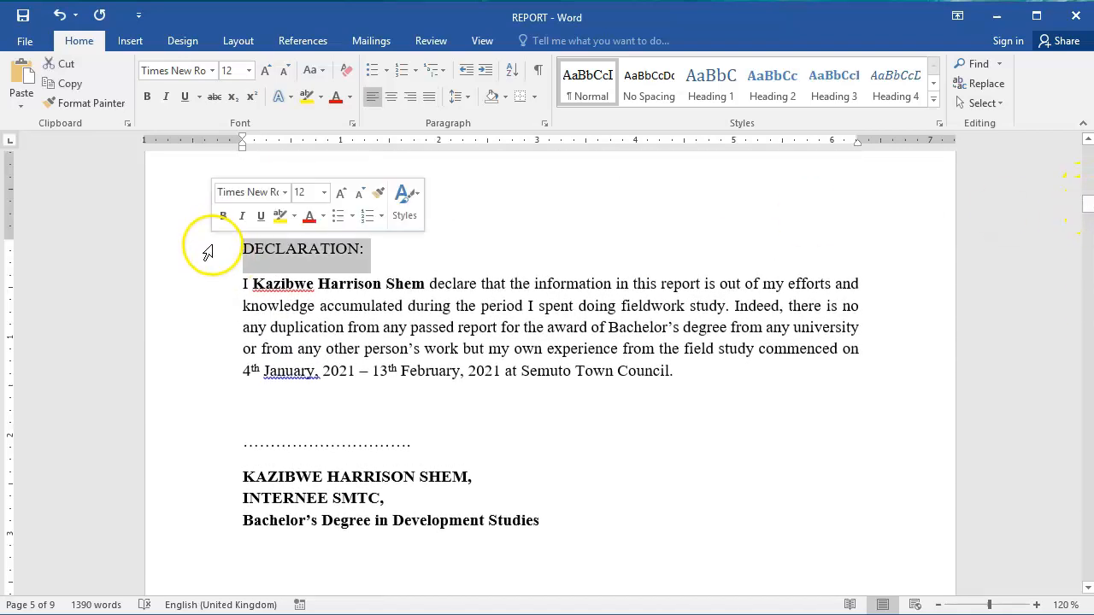
click(736, 86)
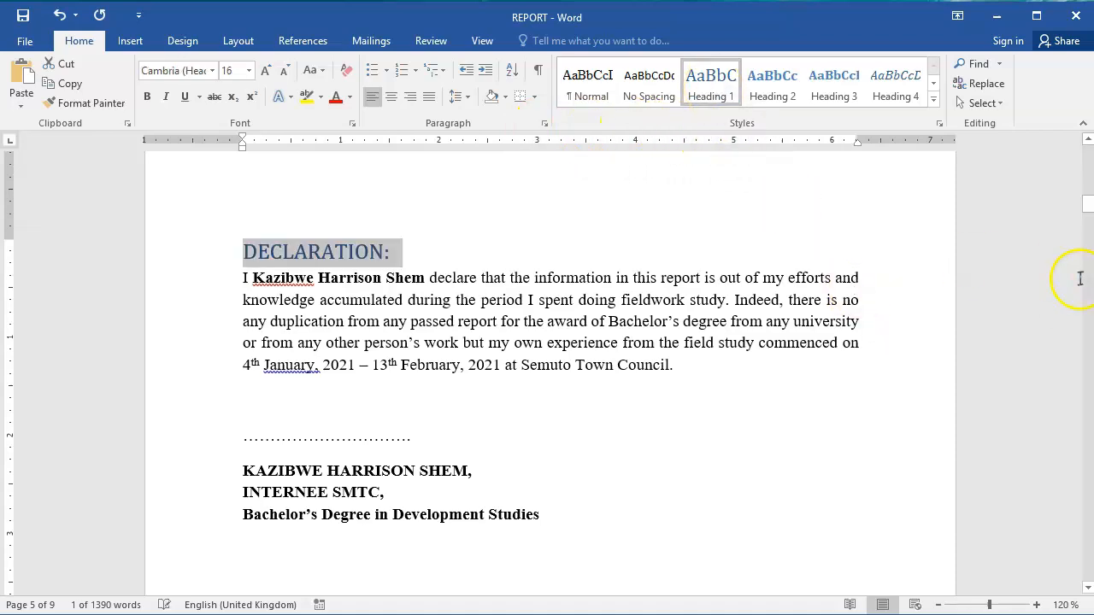
Apply the Heading 1 style to the ACKNOWLEDGEMENT and LIST OF ACRONYMS titles.
drag(1079, 208, 1089, 249)
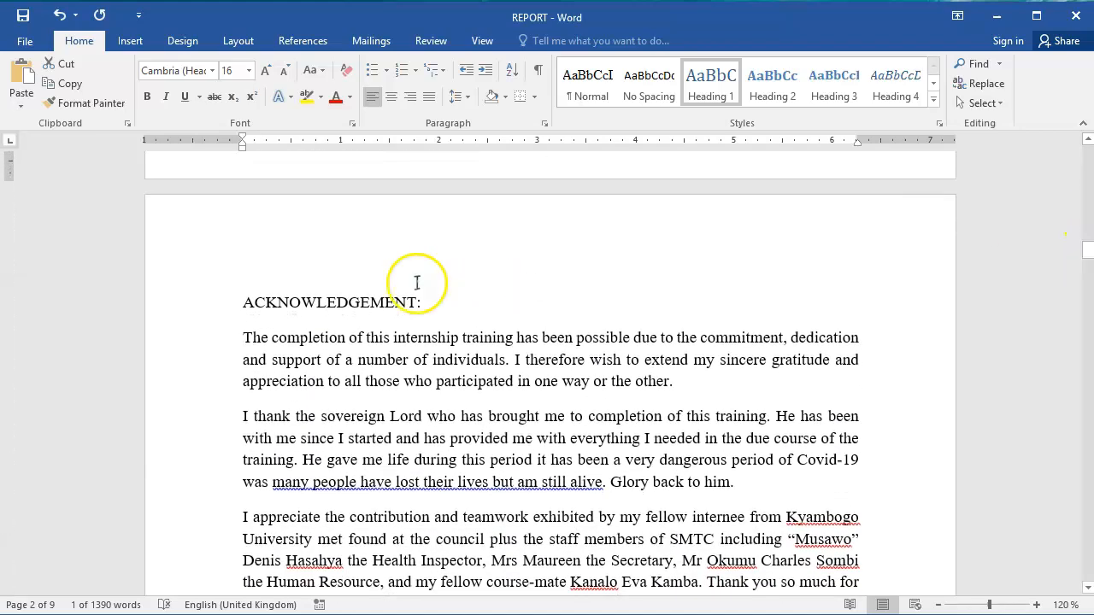
click(126, 323)
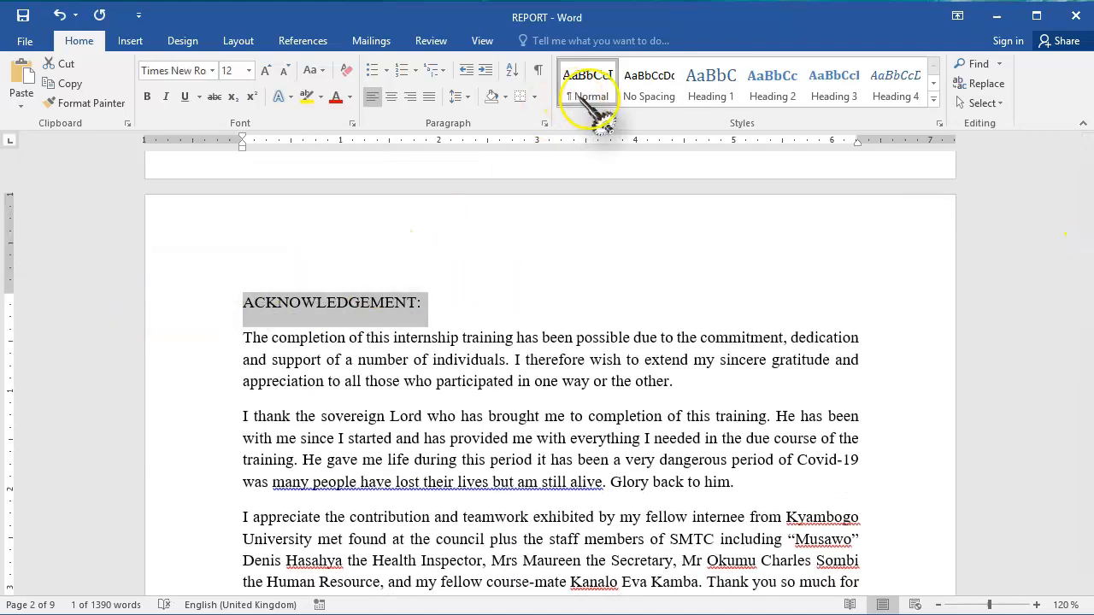
click(705, 91)
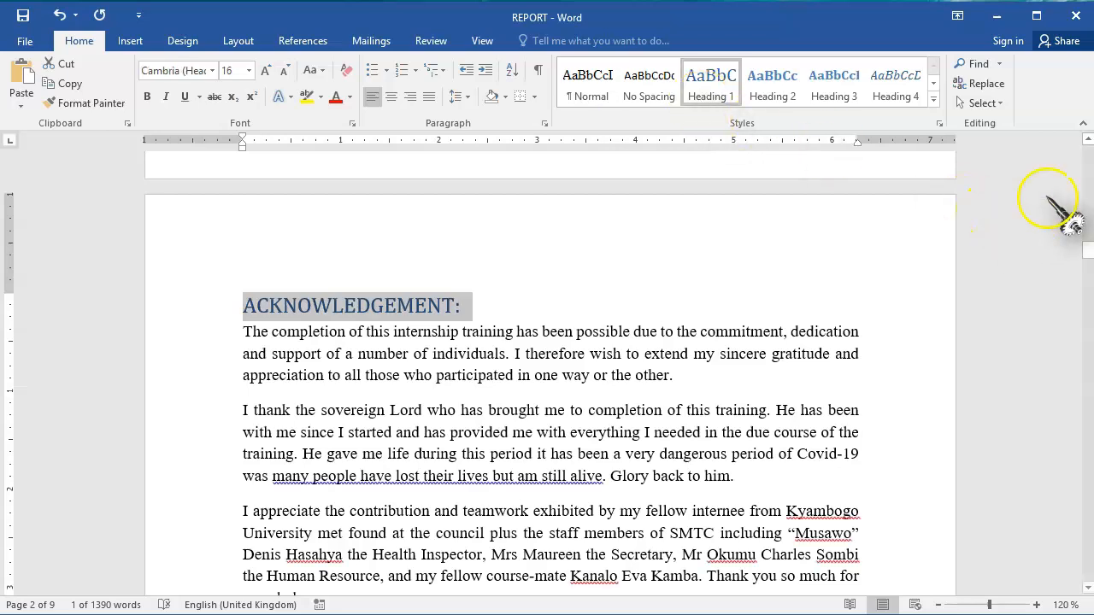
mouse_move(1088, 249)
mouse_down()
mouse_move(1088, 261)
mouse_move(1088, 252)
mouse_up()
click(224, 381)
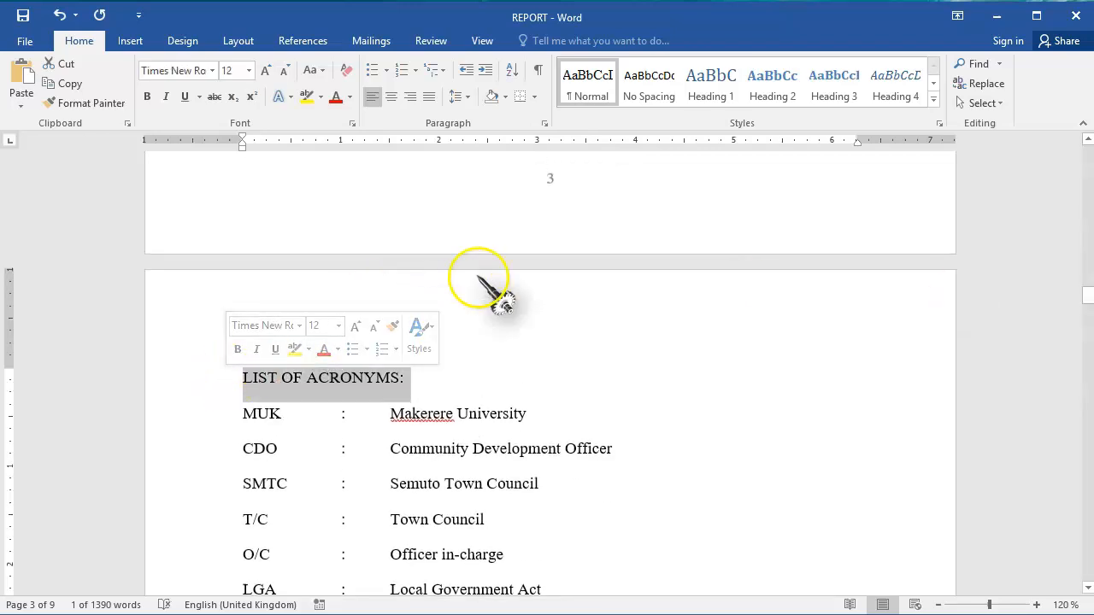
click(718, 83)
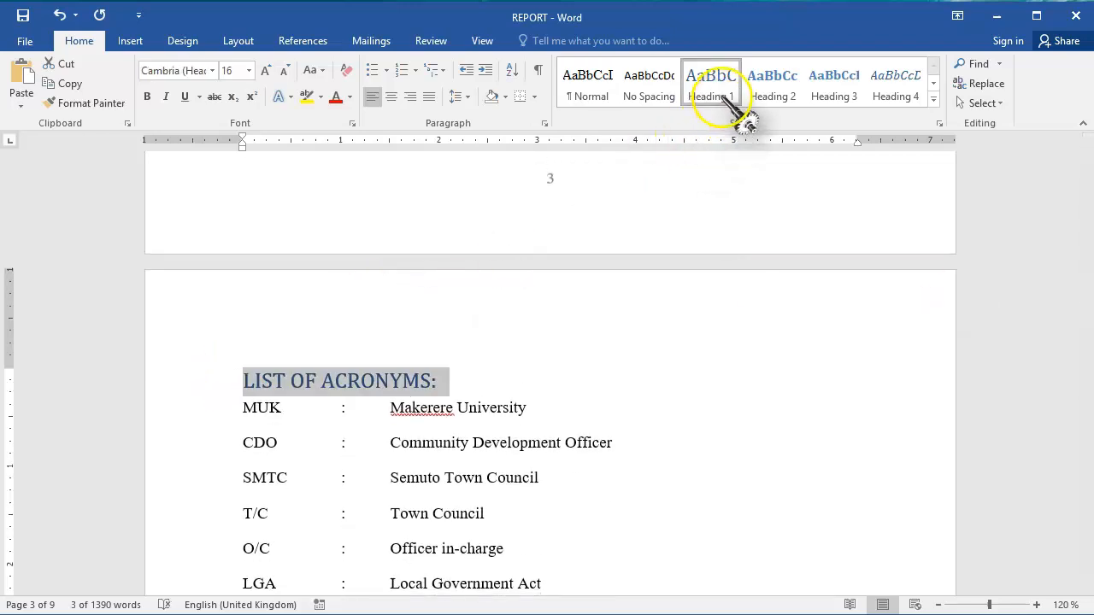
Add empty lines above the EXECUTIVE SUMMARY title until it starts at the top of page 6.
drag(1088, 295, 1089, 360)
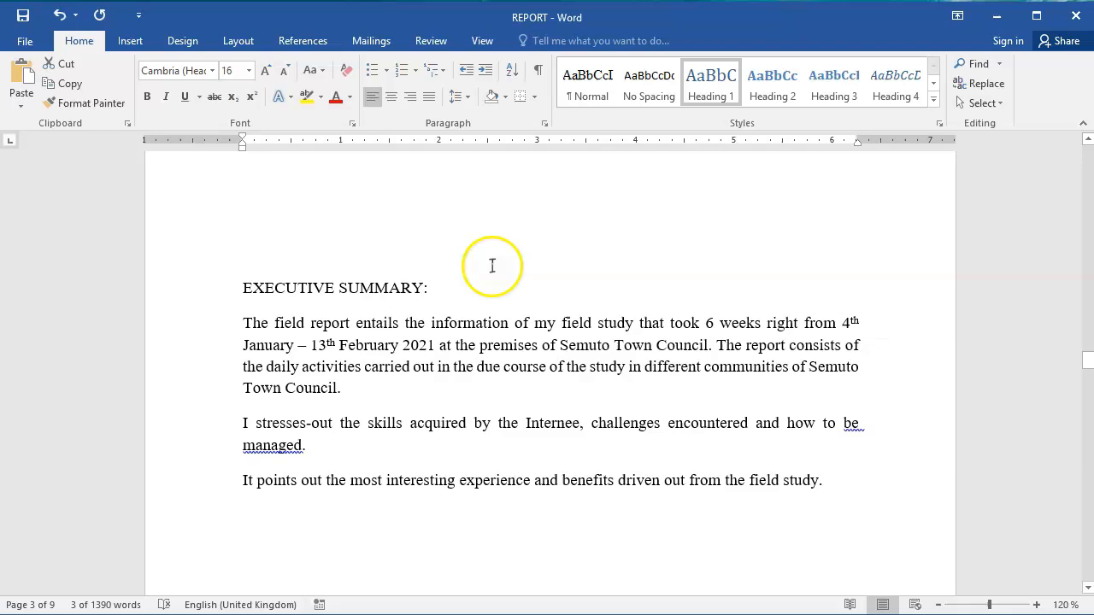
click(398, 266)
key(Return)
key(Return)
key(Return)
key(Return)
key(Return)
key(Return)
key(Return)
key(Return)
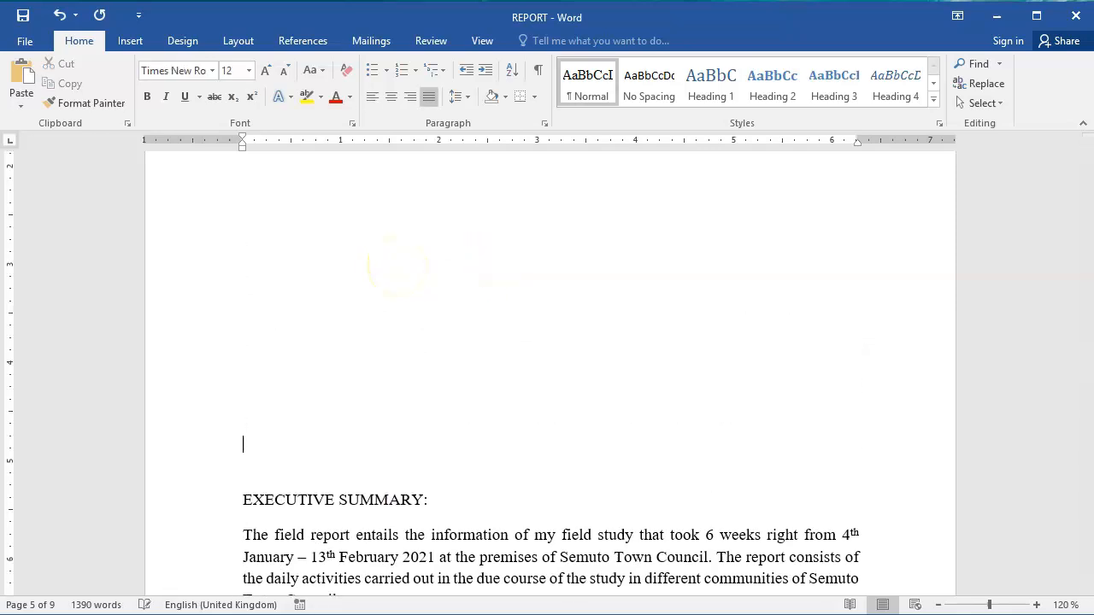
key(Down)
key(Down)
key(Down)
key(Down)
key(Down)
key(Down)
key(Down)
key(Down)
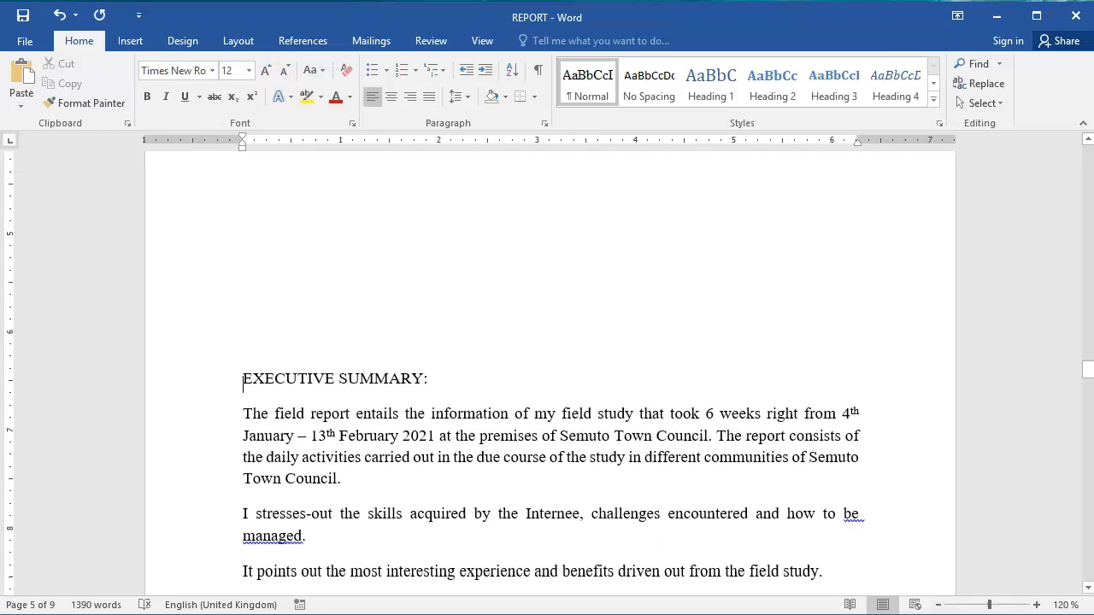
key(Return)
key(Return)
key(Return)
key(Return)
key(Return)
key(Return)
key(Return)
key(Return)
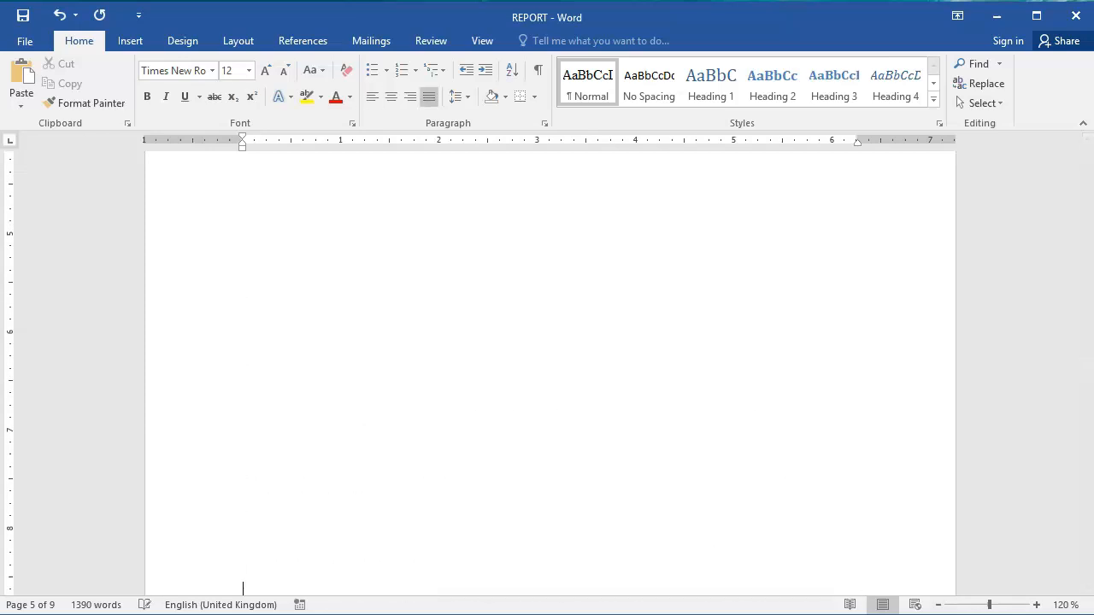
key(Down)
key(Down)
key(Down)
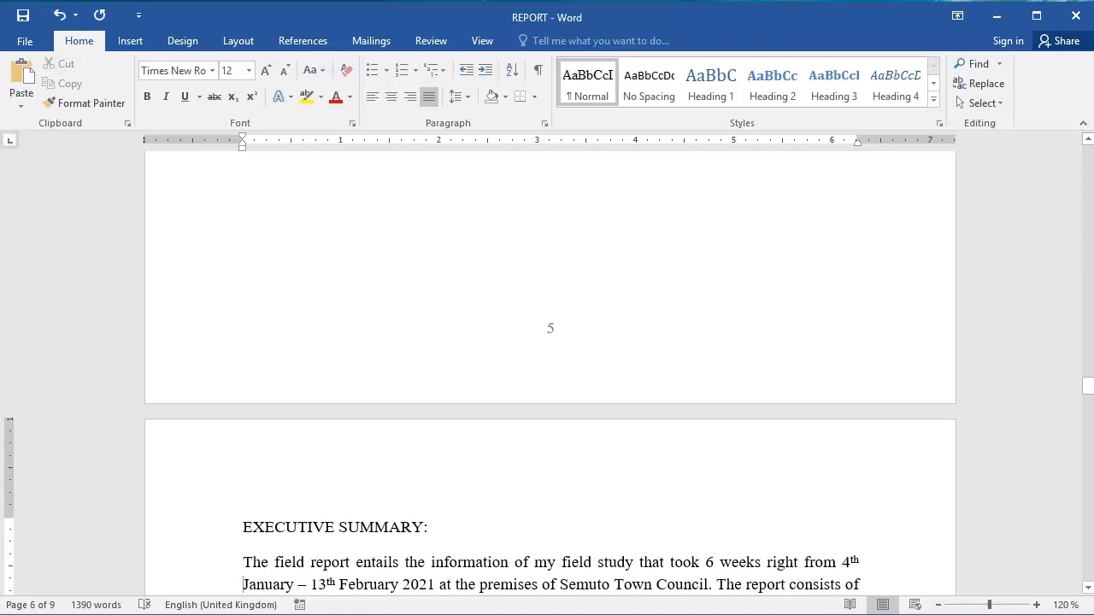
Apply the Heading 1 style to the EXECUTIVE SUMMARY, CHAPTER ONE and 1.1 INTRODUCTION titles.
click(203, 532)
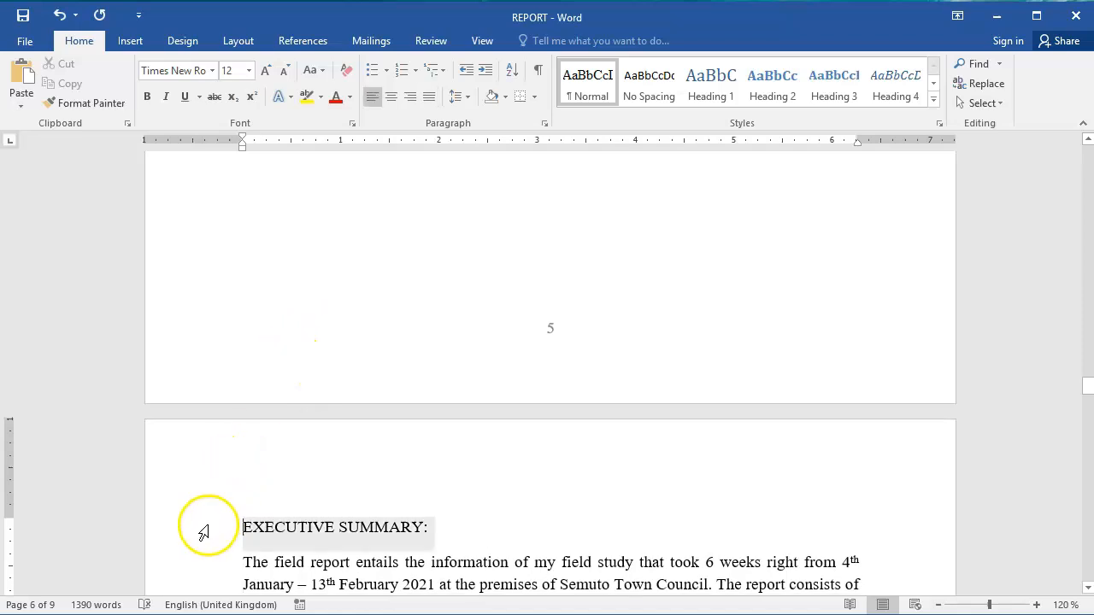
click(710, 90)
drag(1091, 387, 1088, 445)
click(235, 318)
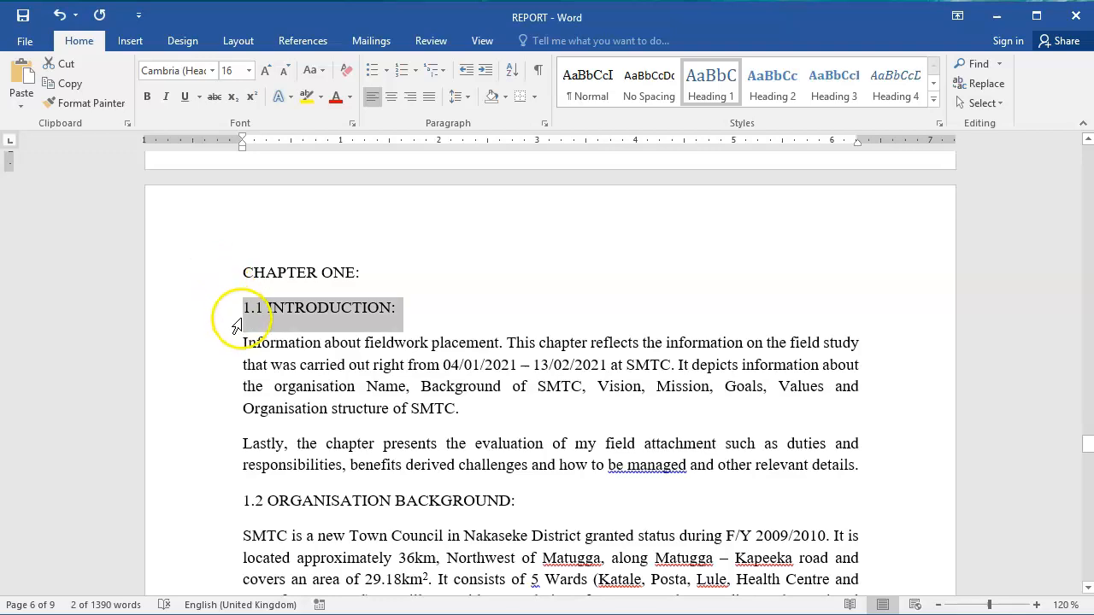
drag(241, 319, 242, 290)
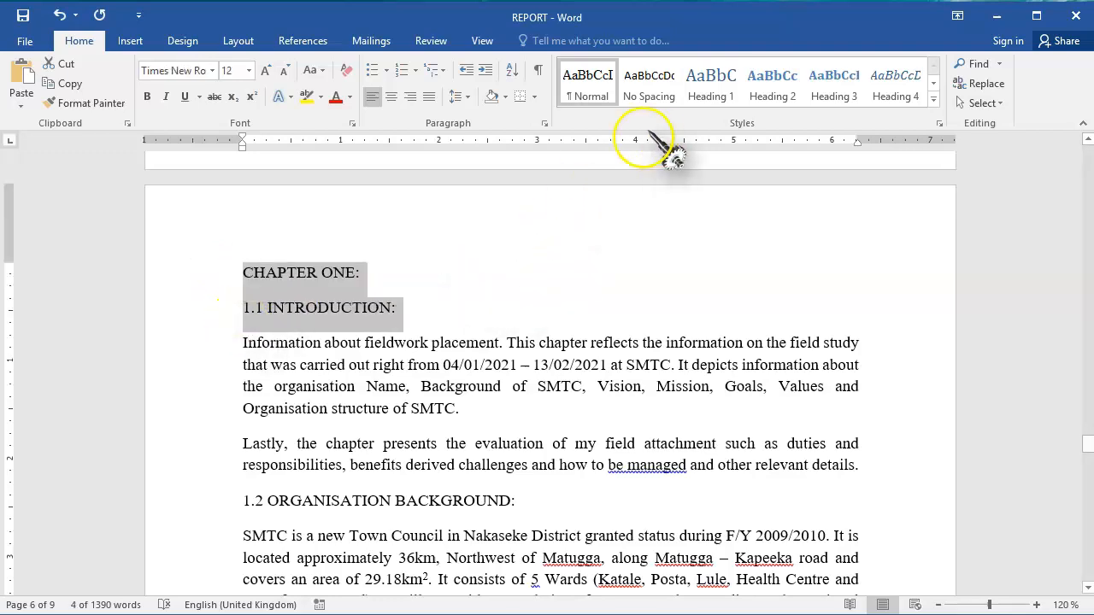
click(725, 82)
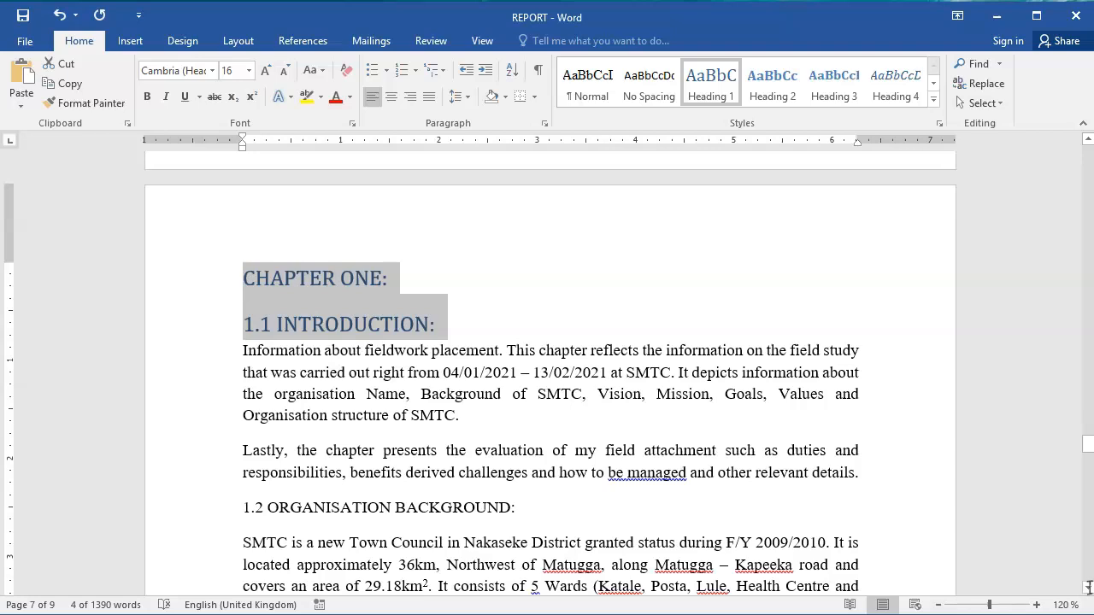
Apply the Heading 2 style to the 1.2 ORGANISATION BACKGROUND, 1.3 OBJECTIVES and 1.4 MANDATE OF THE ORGANISATION titles.
click(179, 519)
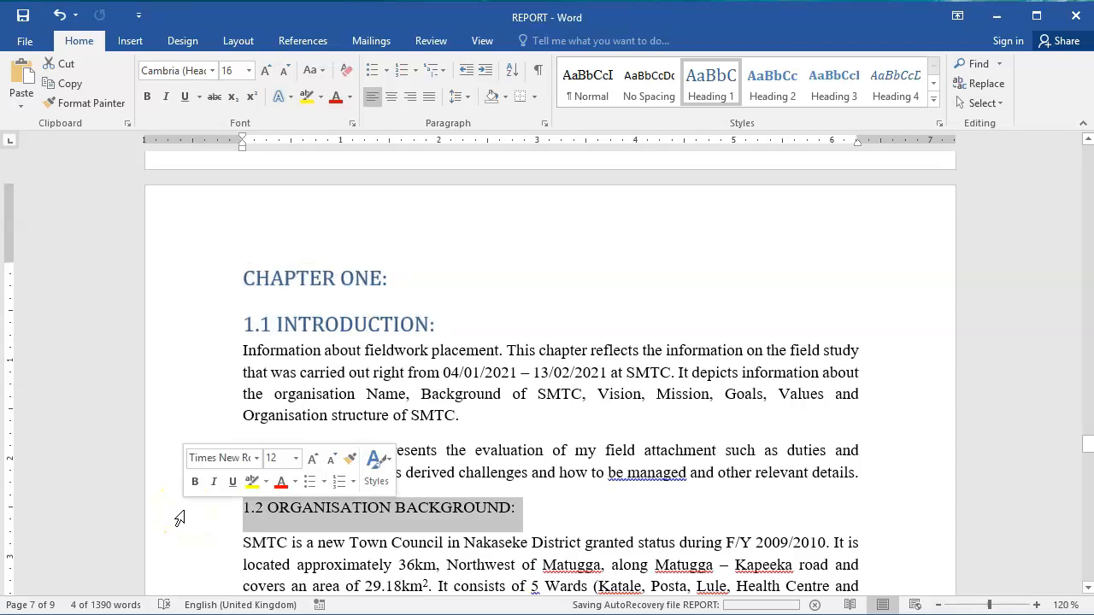
click(772, 96)
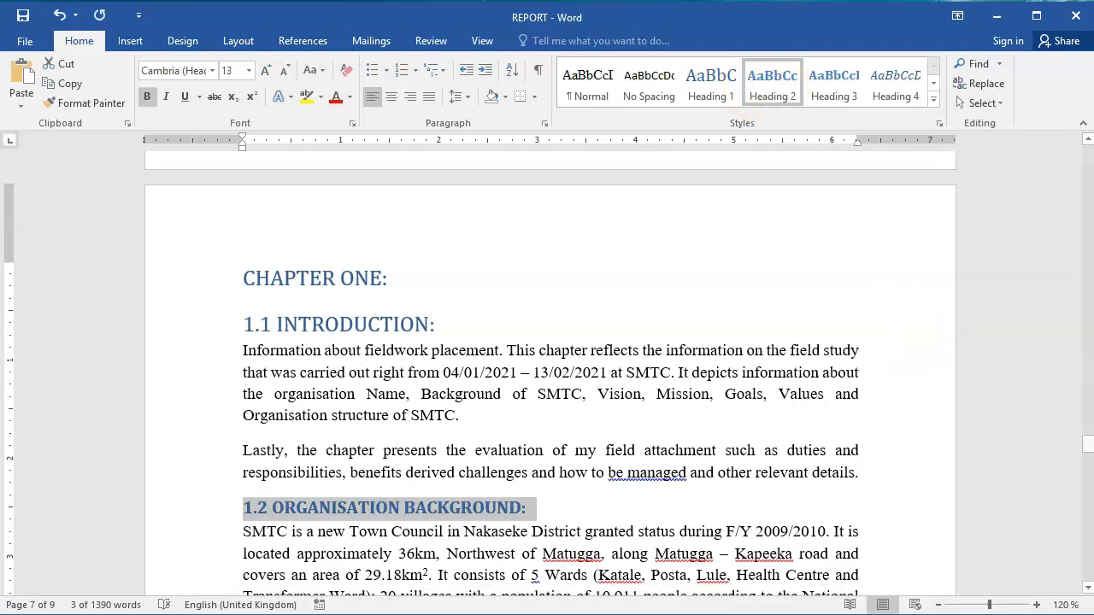
drag(1088, 445, 1089, 467)
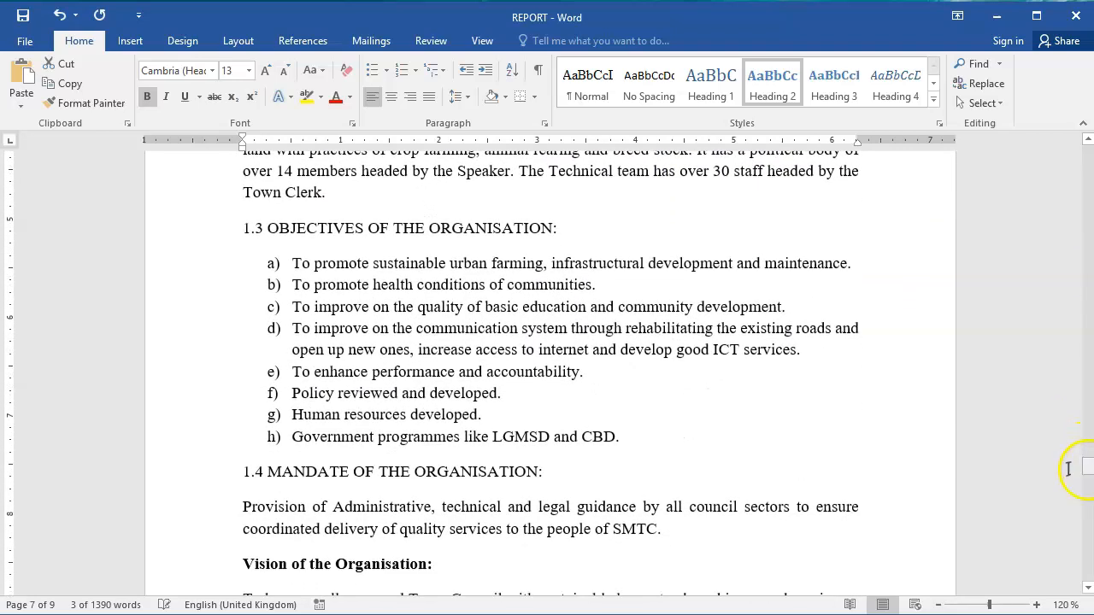
click(210, 242)
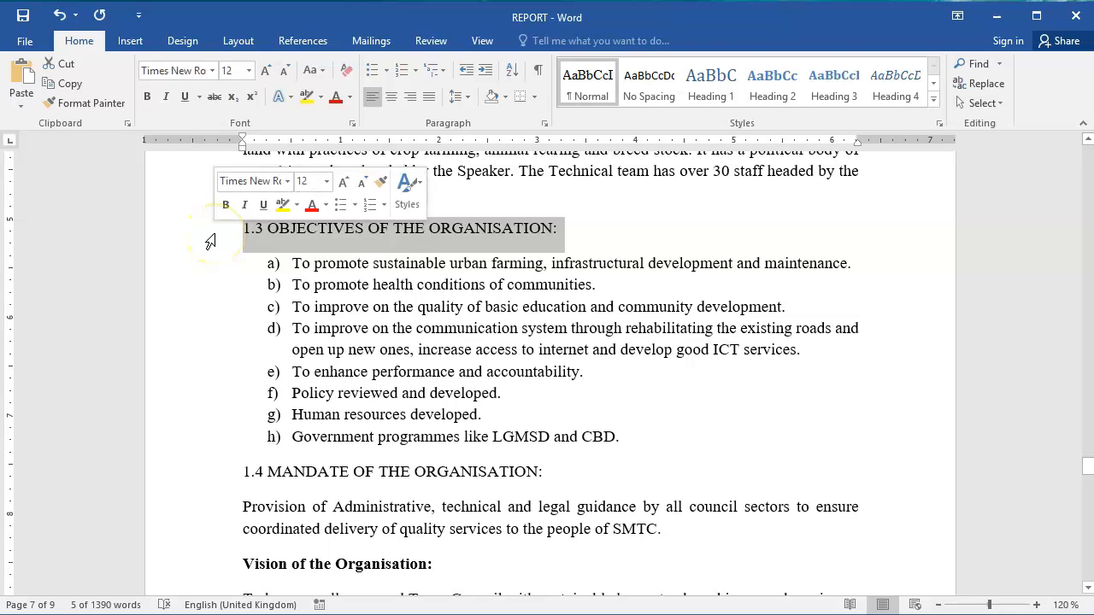
ctrl+click(213, 481)
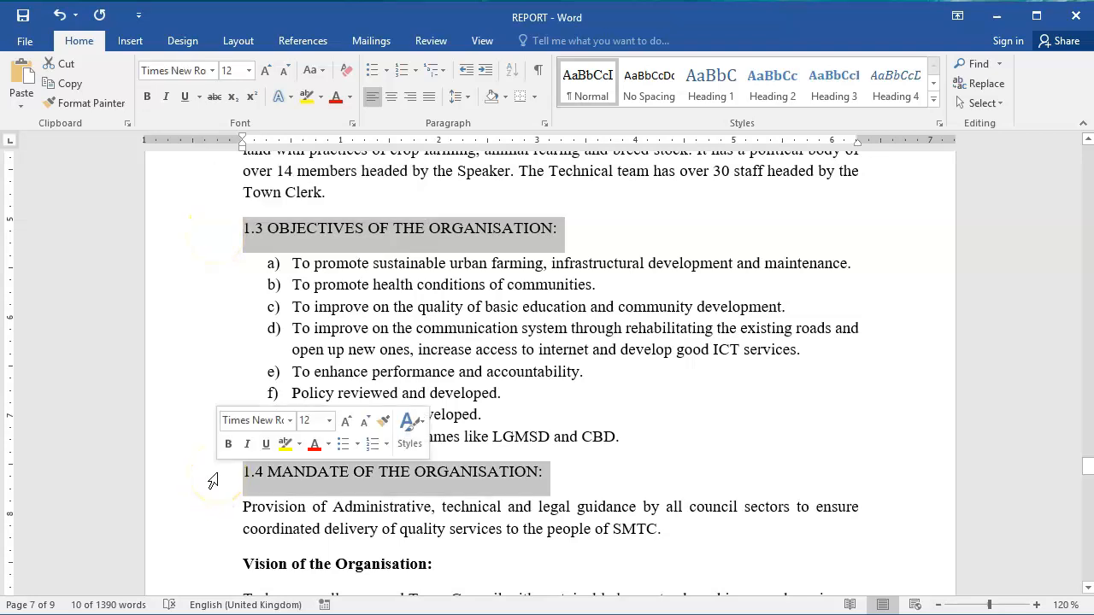
click(772, 92)
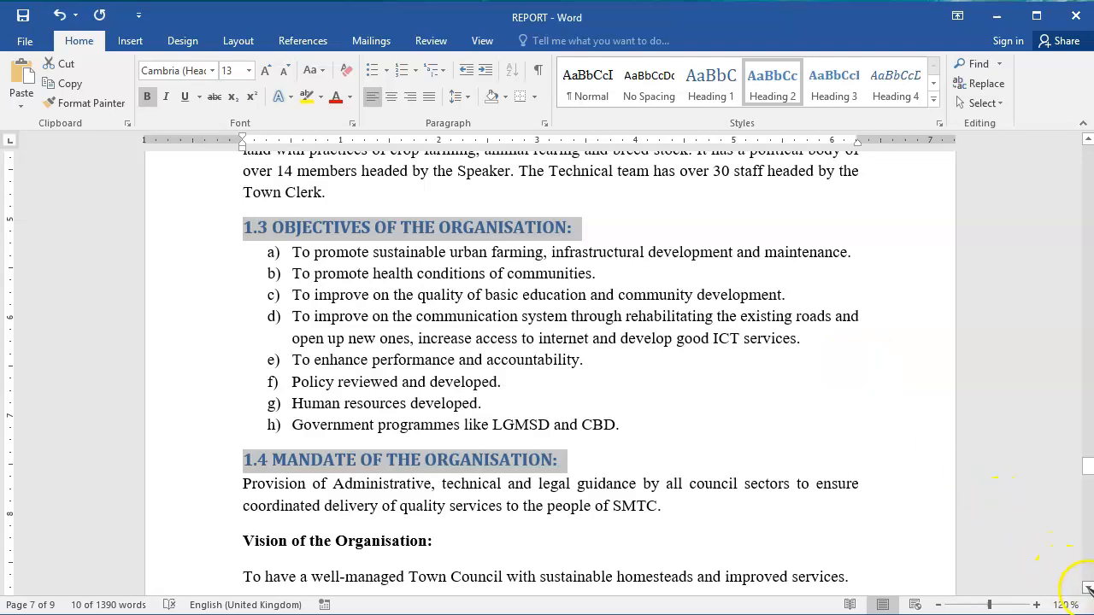
Add two empty lines above the CHAPTER TWO title so that the chapter starts on a new page.
click(1088, 588)
click(1088, 589)
click(1088, 588)
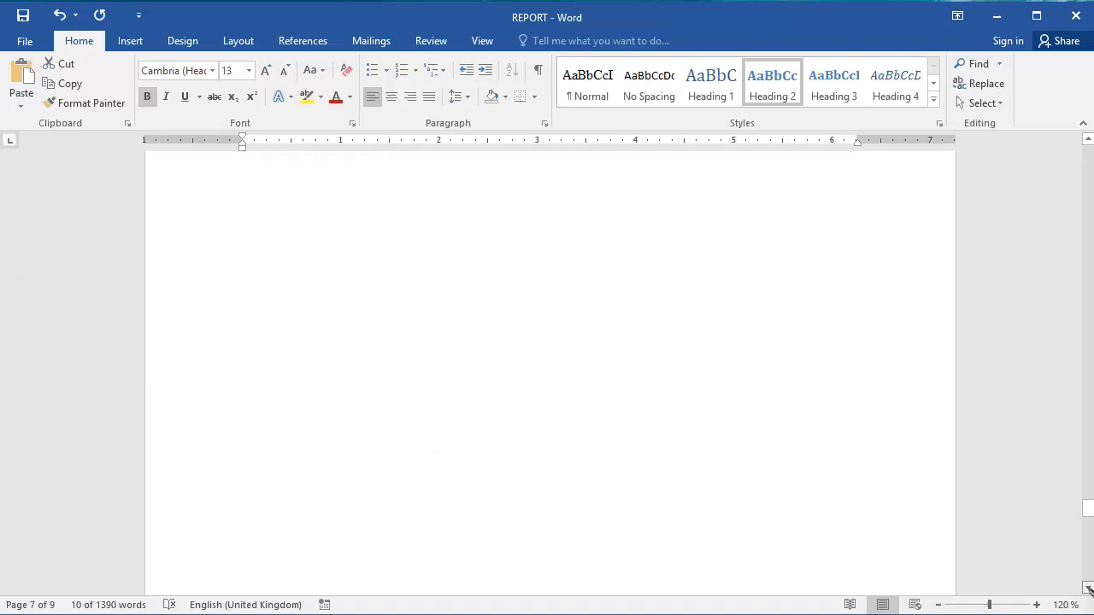
click(1088, 588)
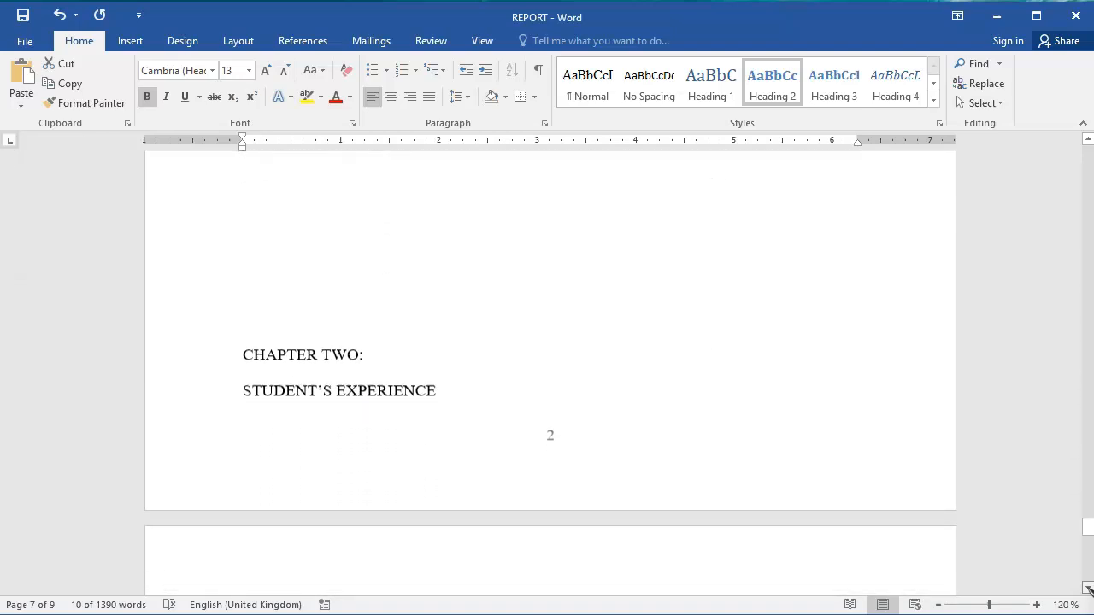
click(353, 220)
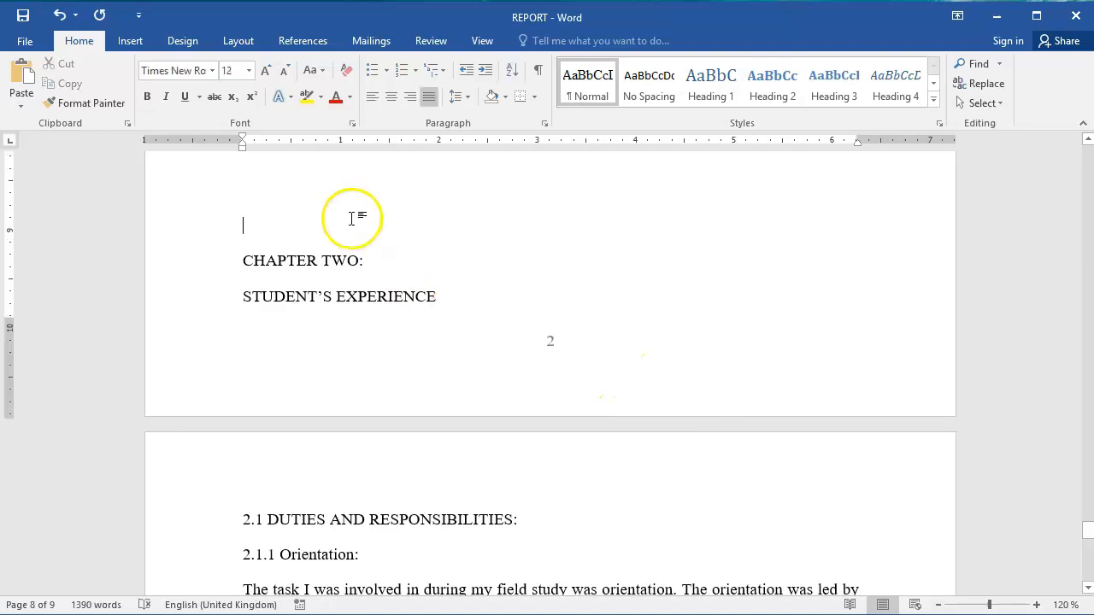
key(Return)
key(Return)
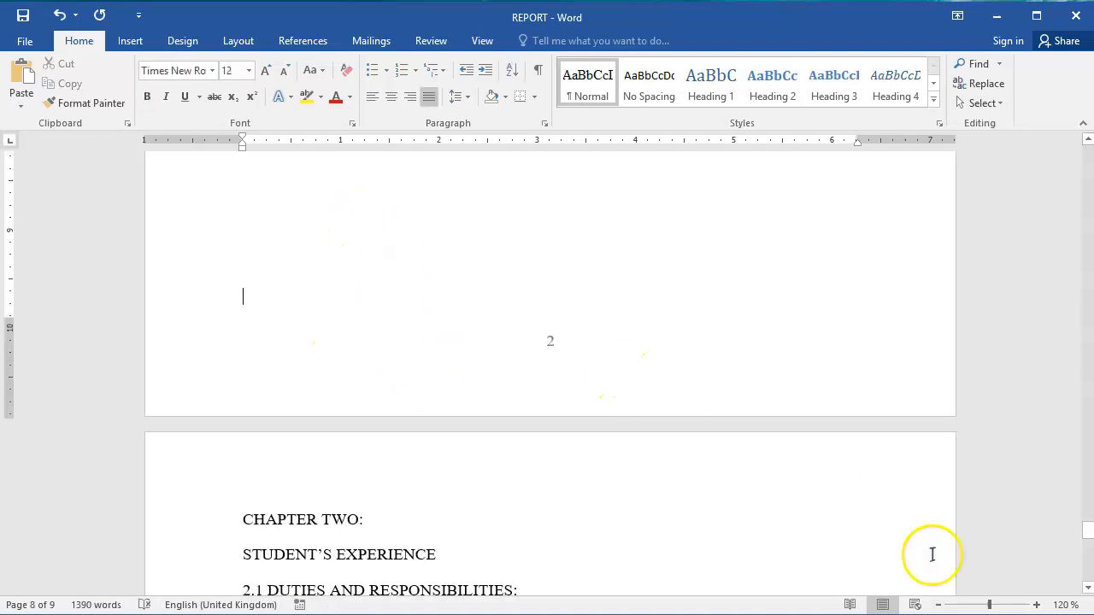
Apply Heading 1 to CHAPTER TWO and STUDENT'S EXPERIENCE, and Heading 2 to 2.1 DUTIES AND RESPONSIBILITIES.
click(1089, 589)
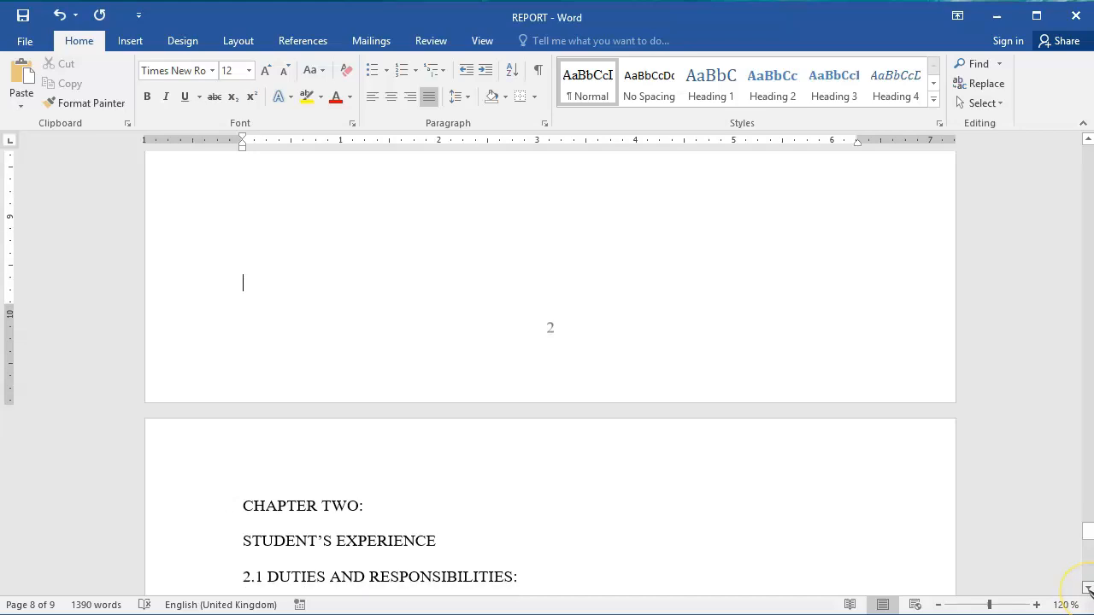
click(1089, 589)
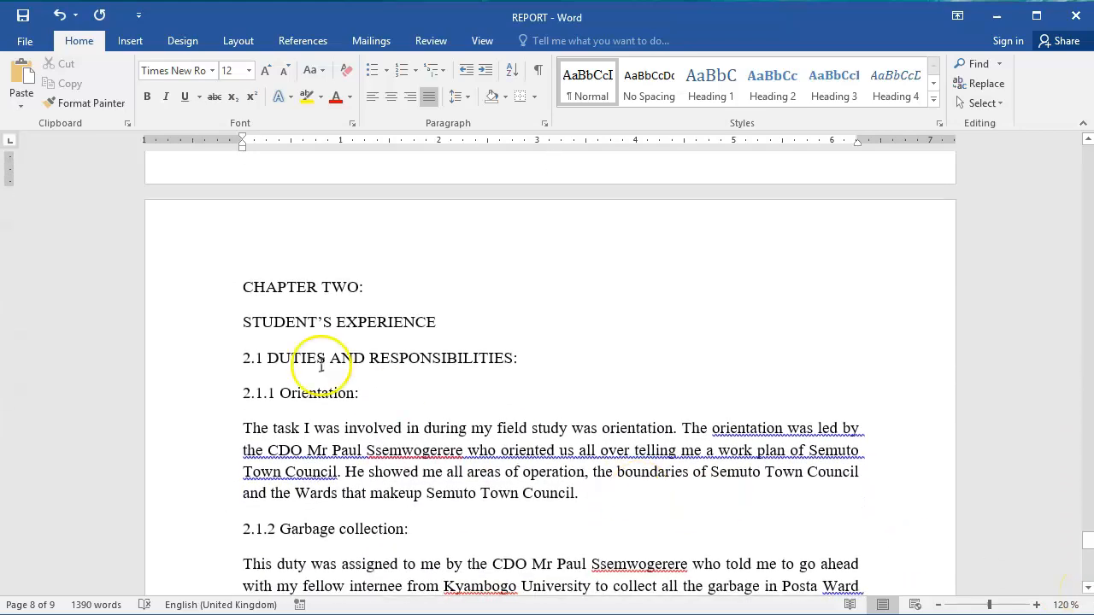
drag(206, 291, 225, 324)
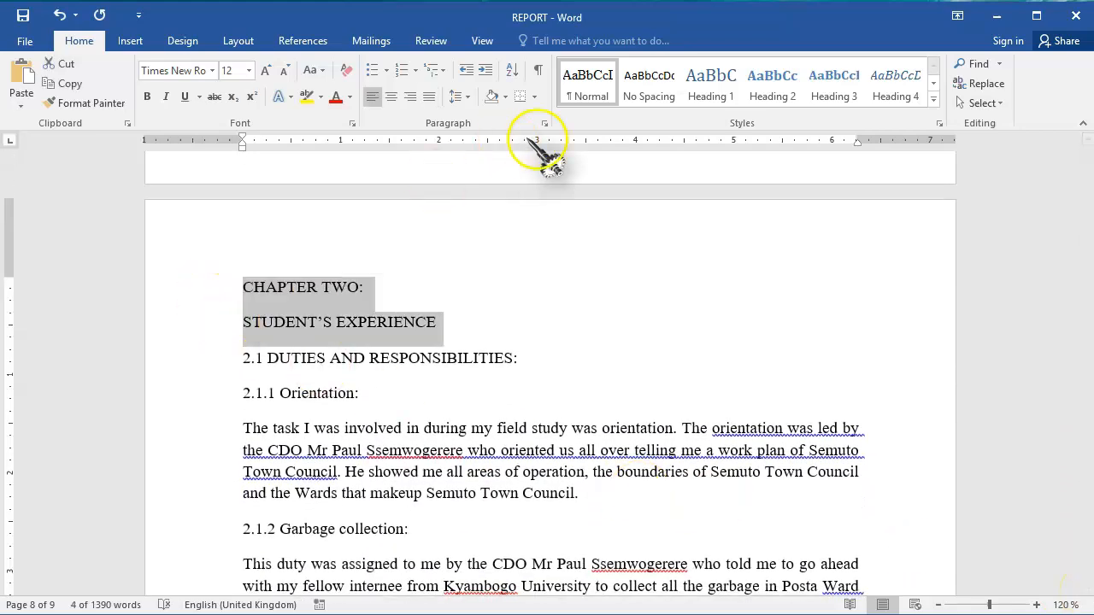
click(707, 85)
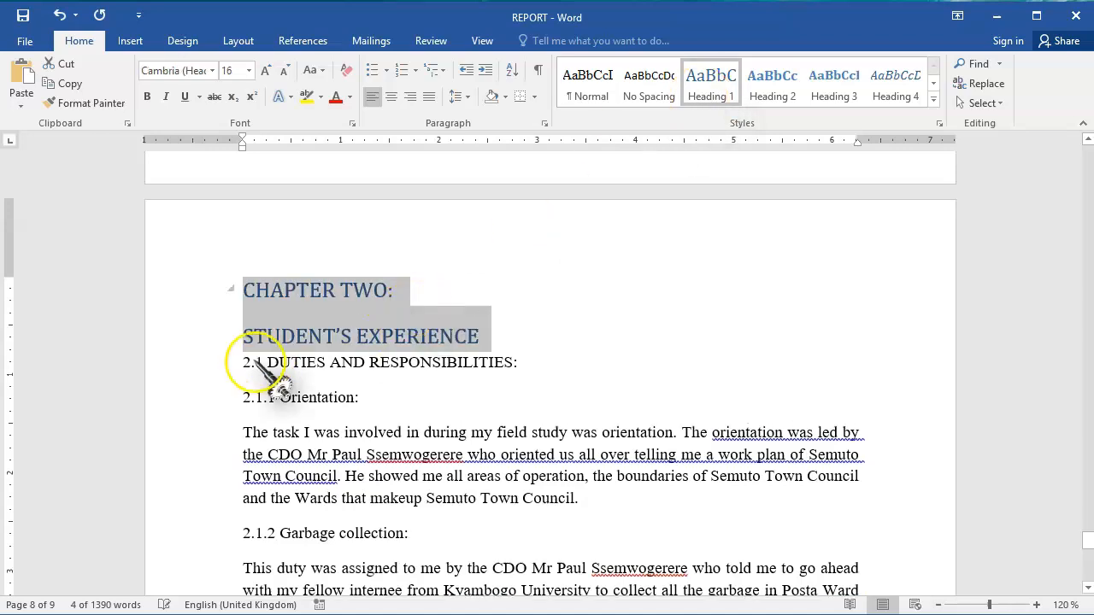
drag(209, 372, 233, 370)
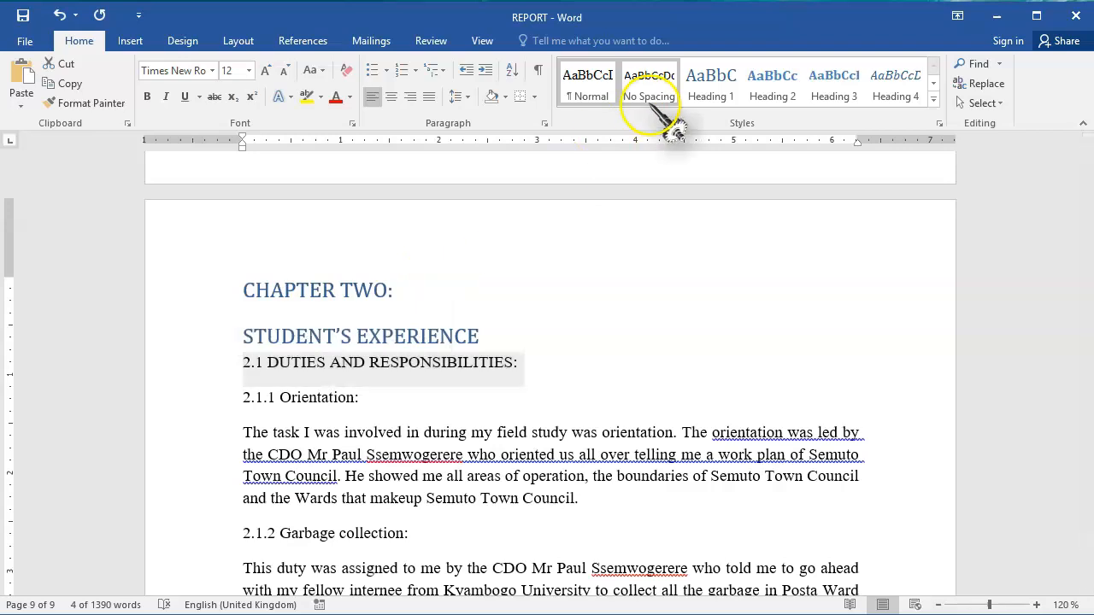
click(772, 86)
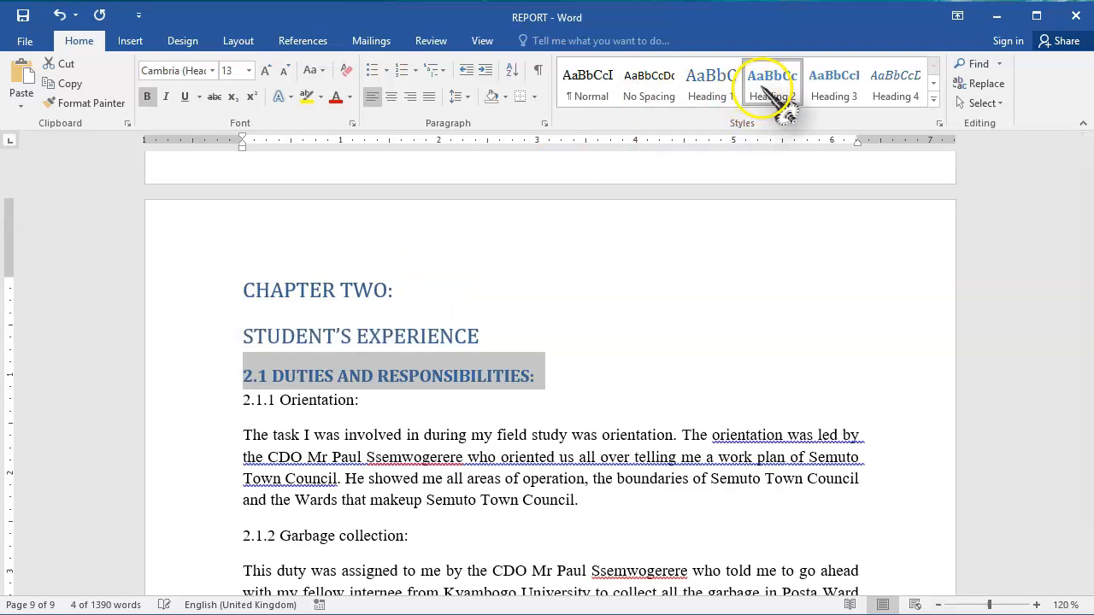
Apply the Heading 3 style to the 2.1.1 Orientation, 2.1.2 Garbage collection and 2.1.3 Community inspection titles.
click(210, 400)
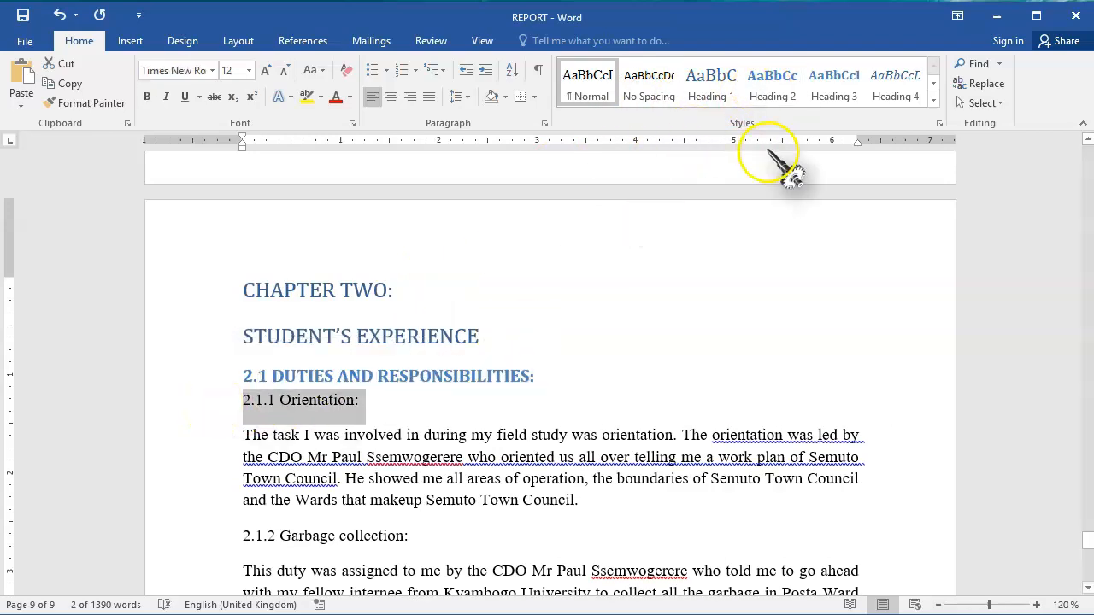
click(833, 85)
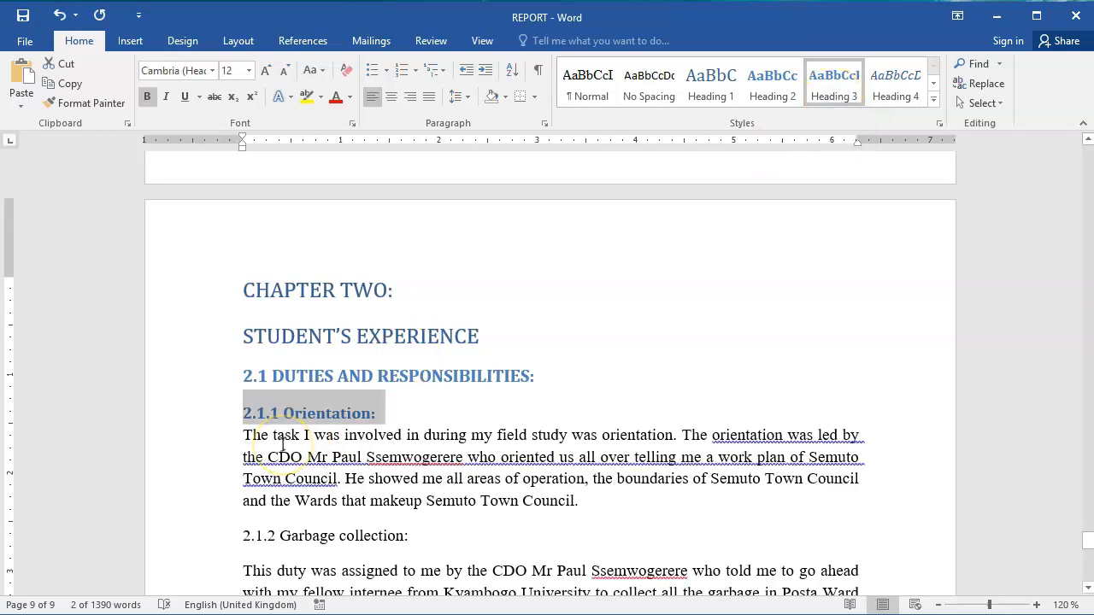
click(205, 420)
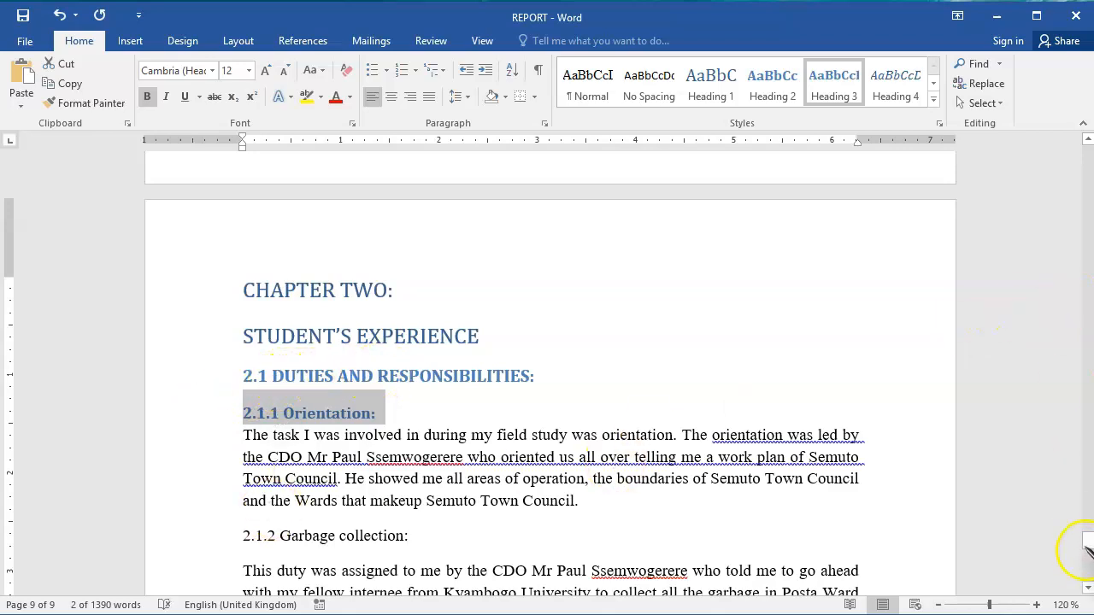
drag(1089, 543, 1085, 546)
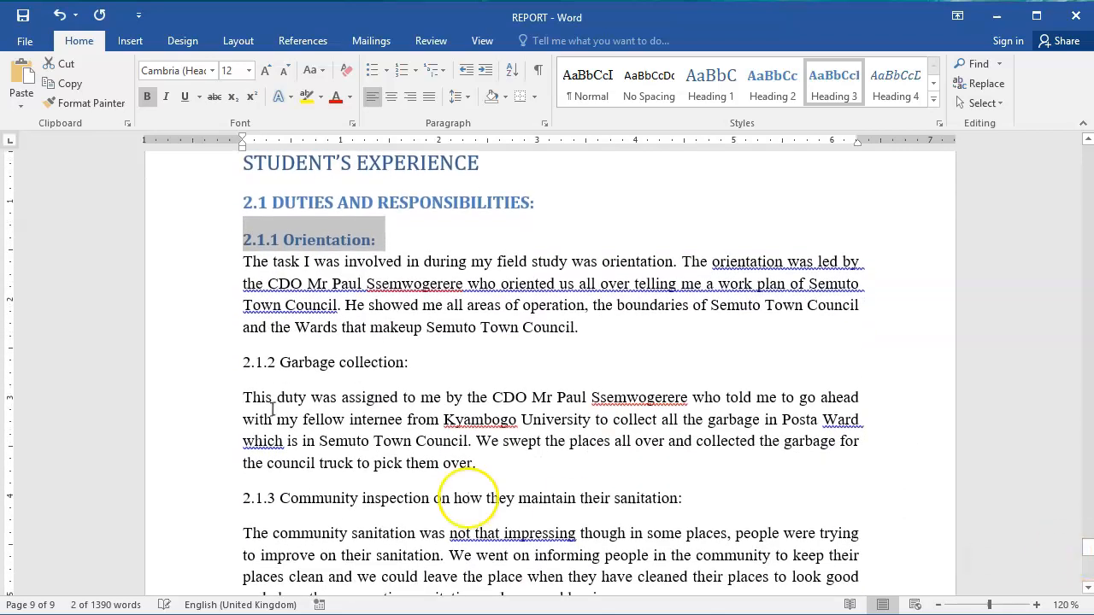
click(212, 364)
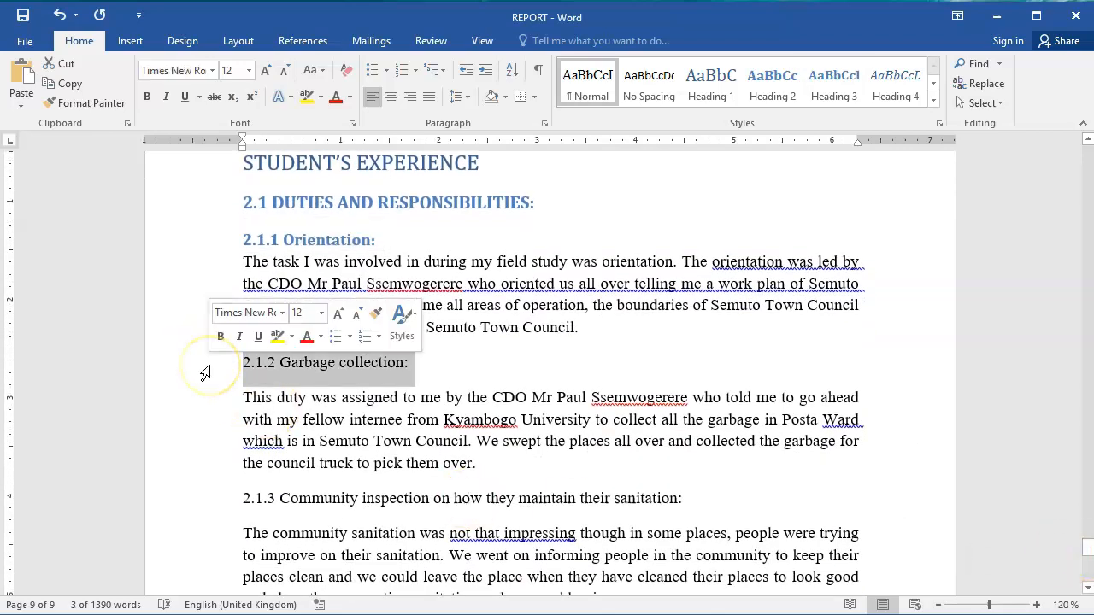
ctrl+click(212, 501)
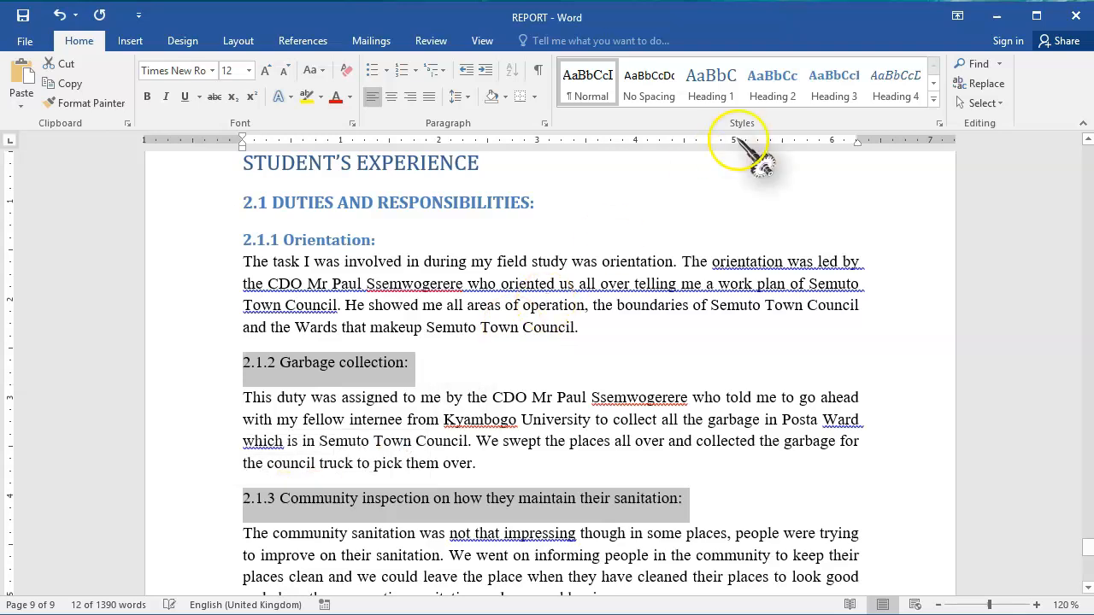
click(833, 85)
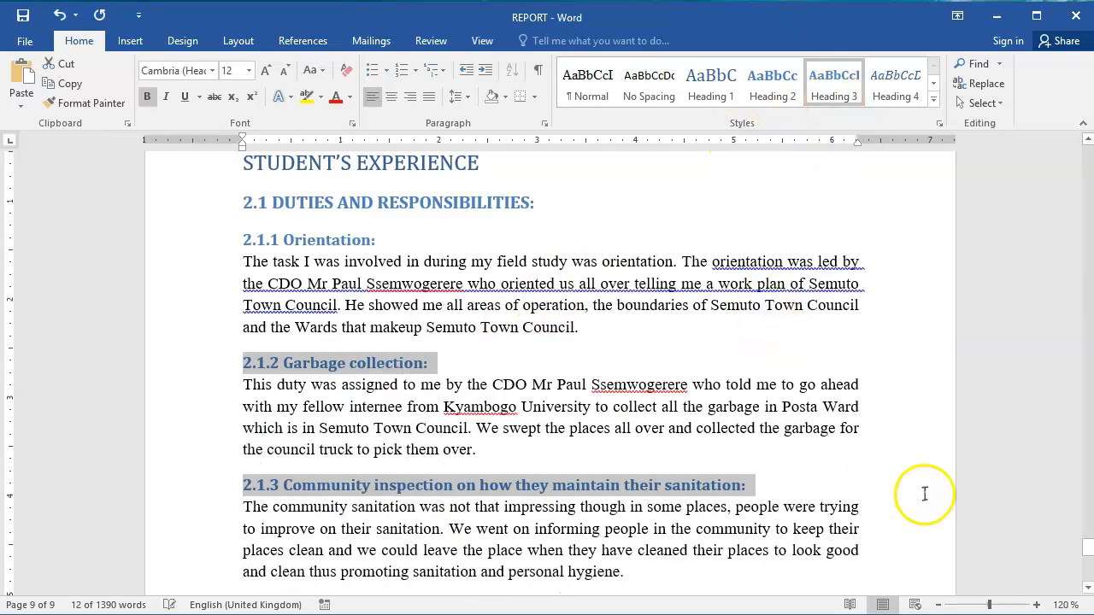
Apply the Heading 3 style to the 2.1.4, 2.1.5, 2.1.6 and 2.1.7 subsection titles.
click(1087, 588)
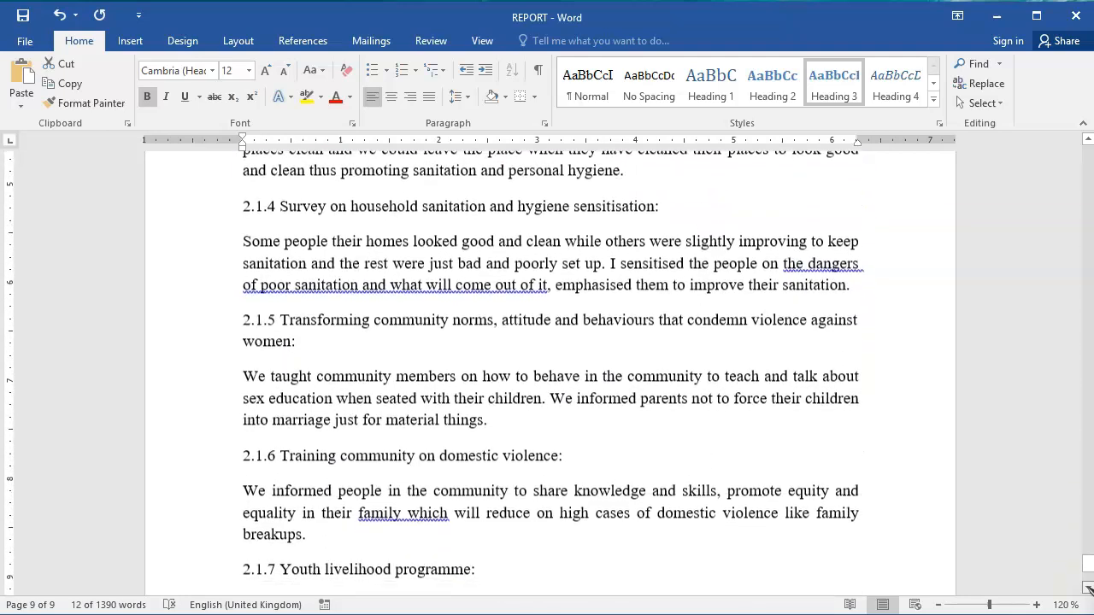
click(206, 179)
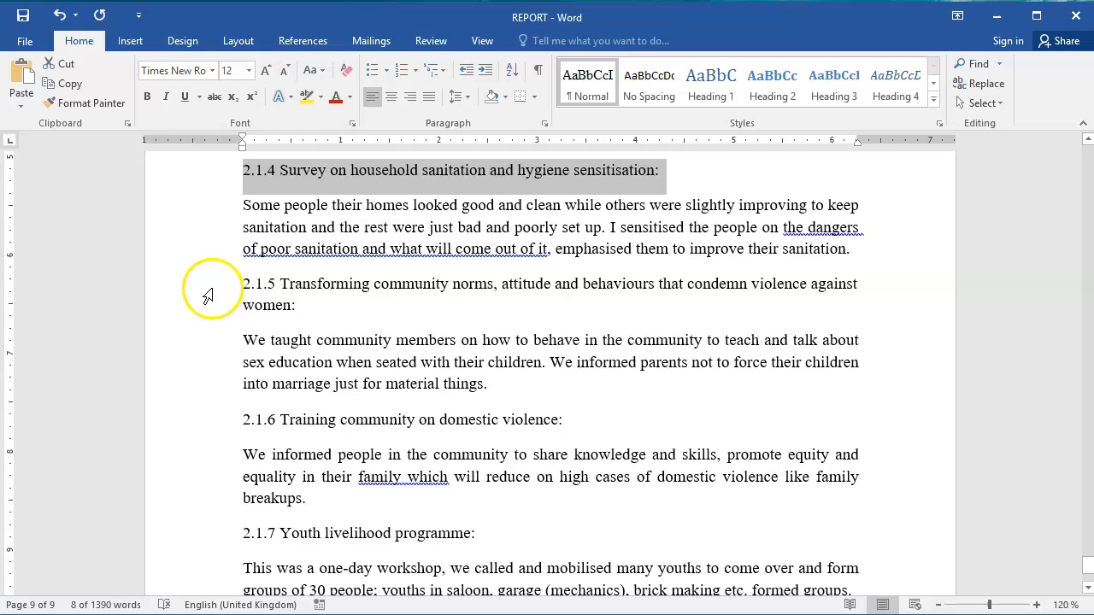
drag(208, 296, 214, 319)
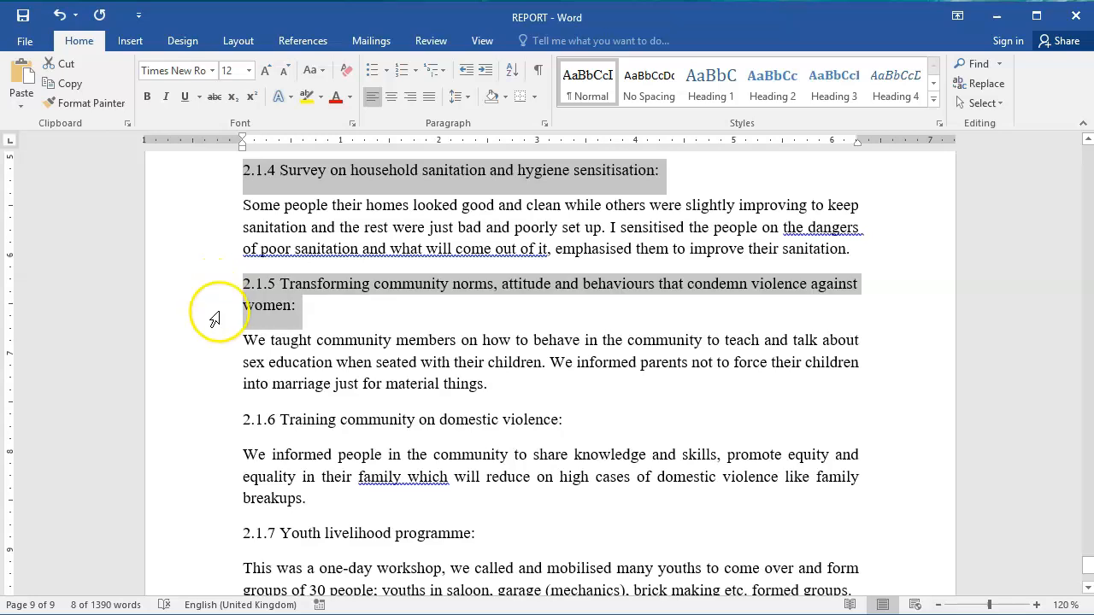
ctrl+click(214, 422)
ctrl+click(207, 550)
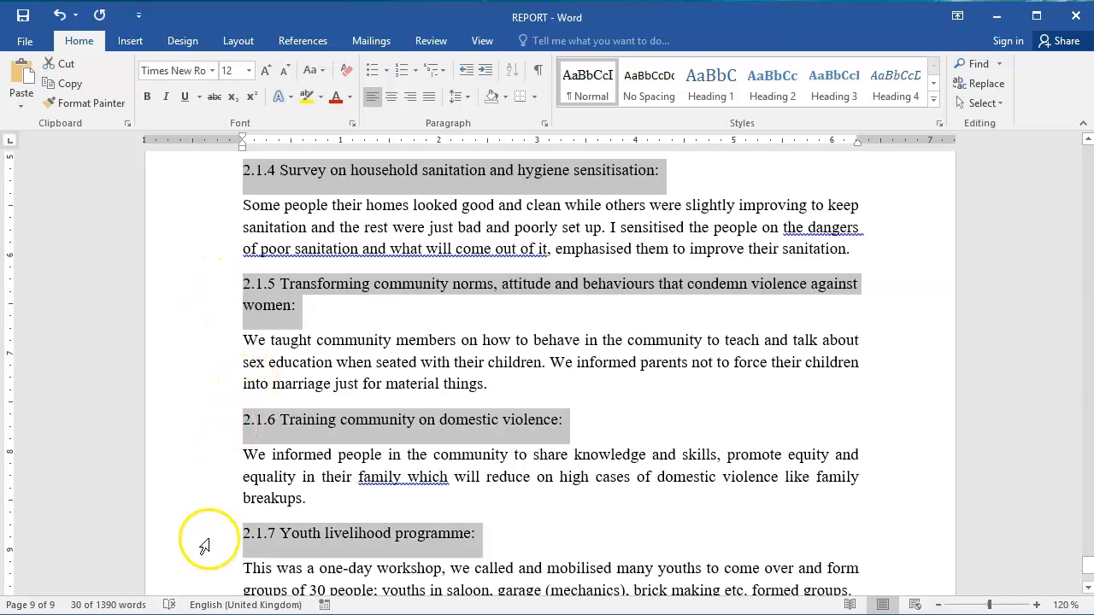
click(834, 90)
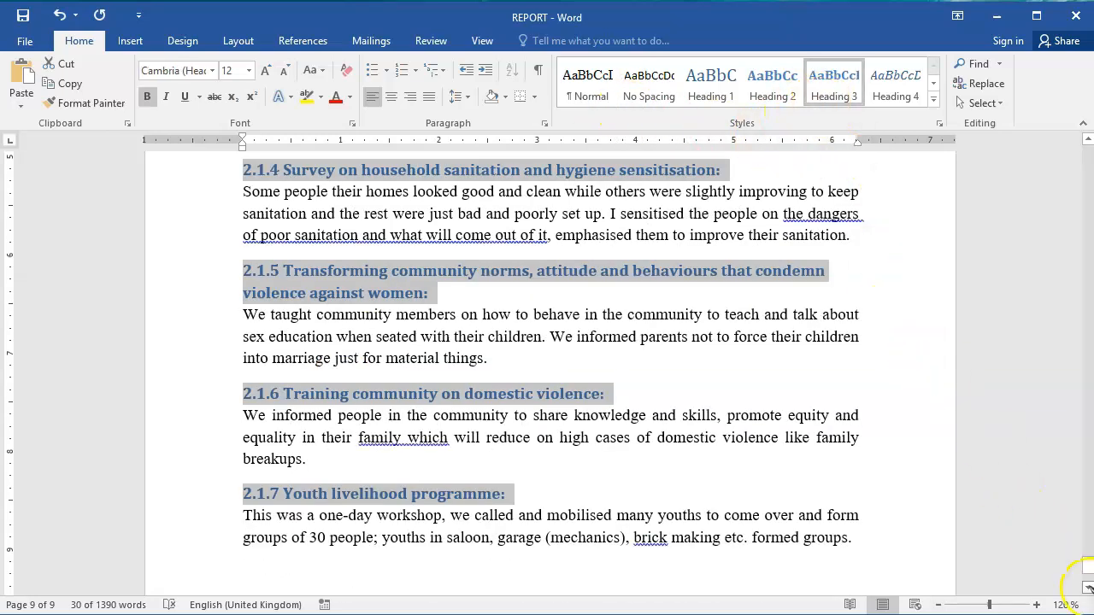
Update the empty Table of Contents field on page 5 so that it lists the styled headings.
click(1088, 587)
click(1089, 588)
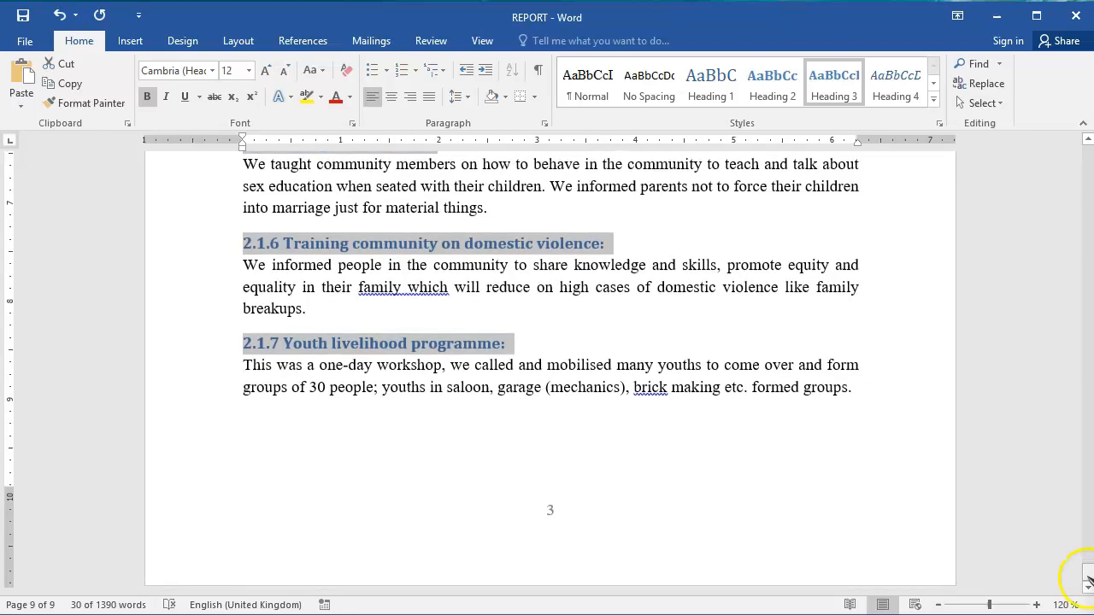
drag(1088, 574, 1089, 365)
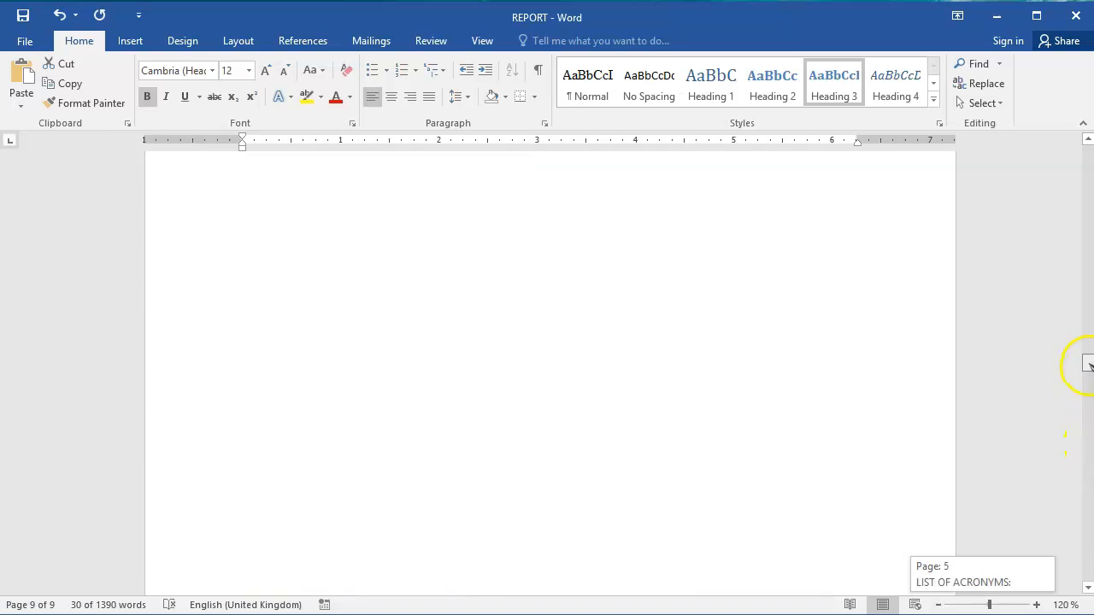
drag(1085, 312, 1084, 356)
click(515, 229)
click(378, 186)
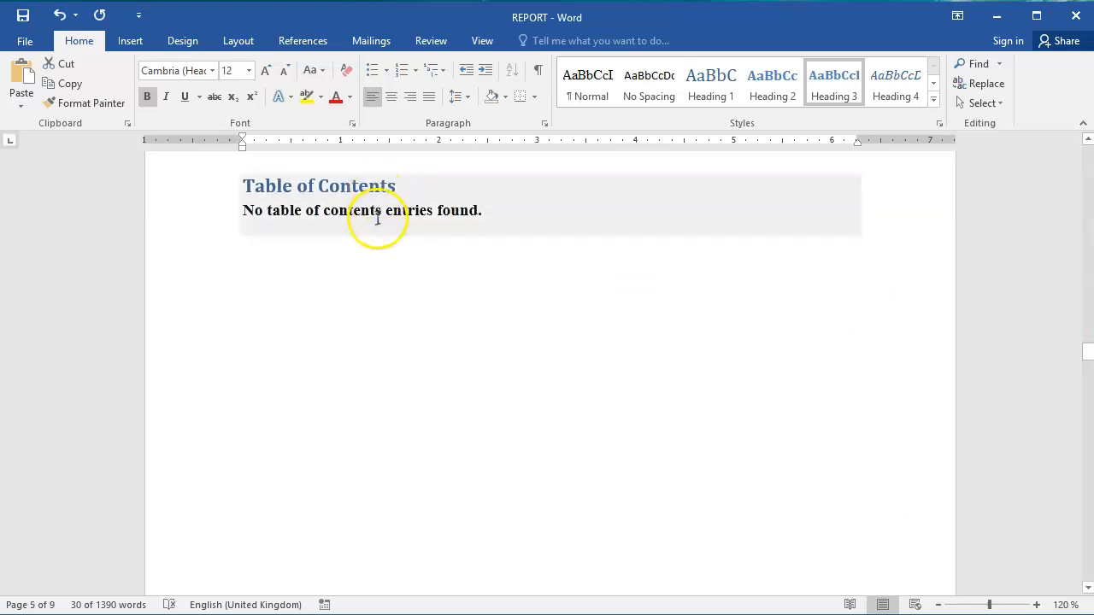
click(377, 219)
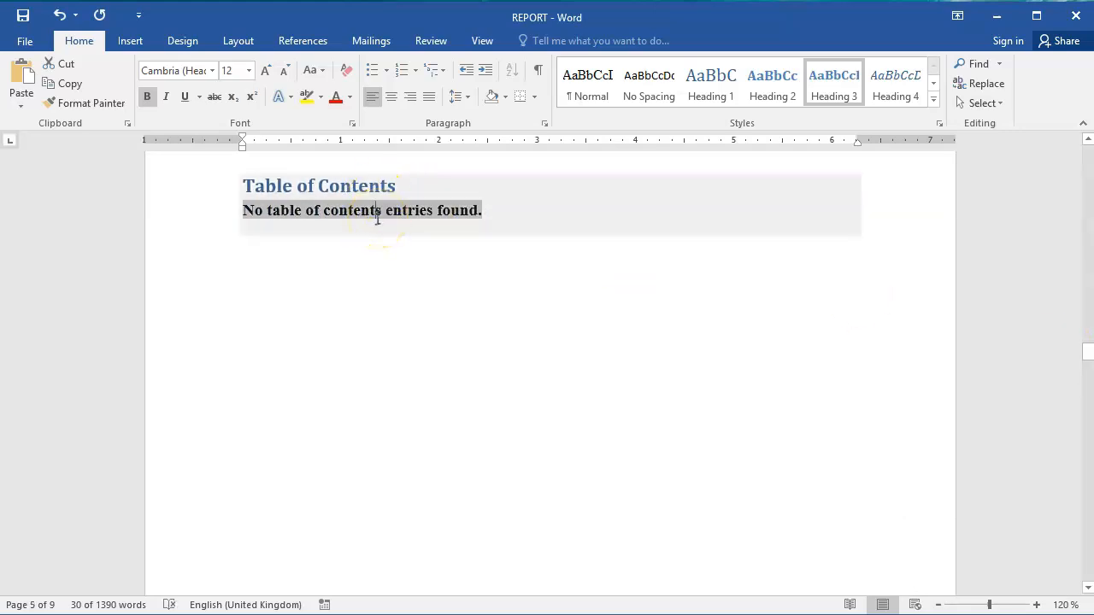
click(389, 211)
right_click(379, 219)
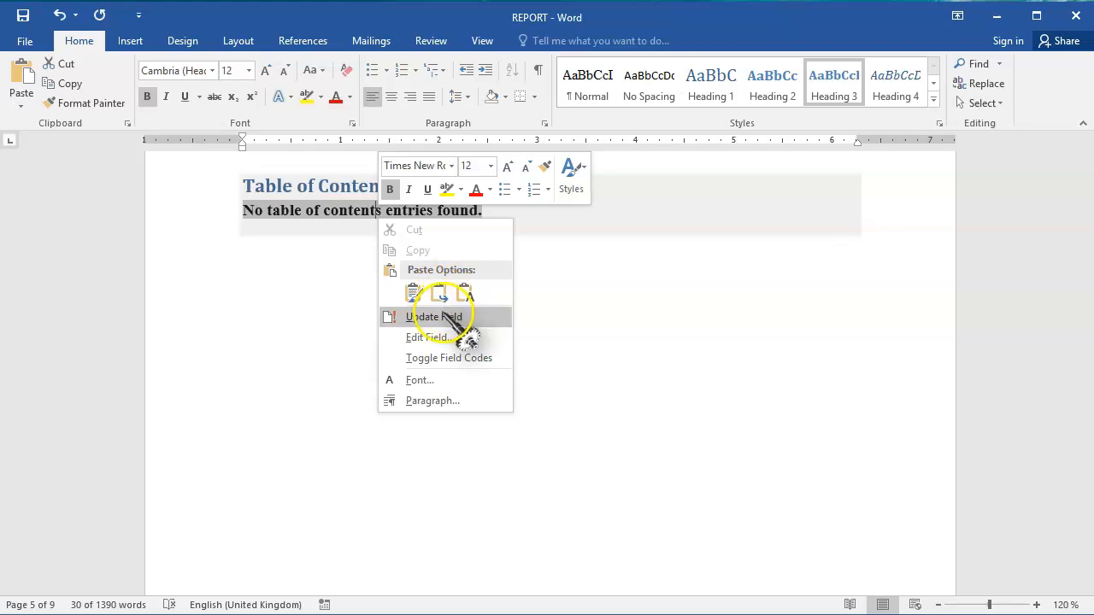
click(450, 318)
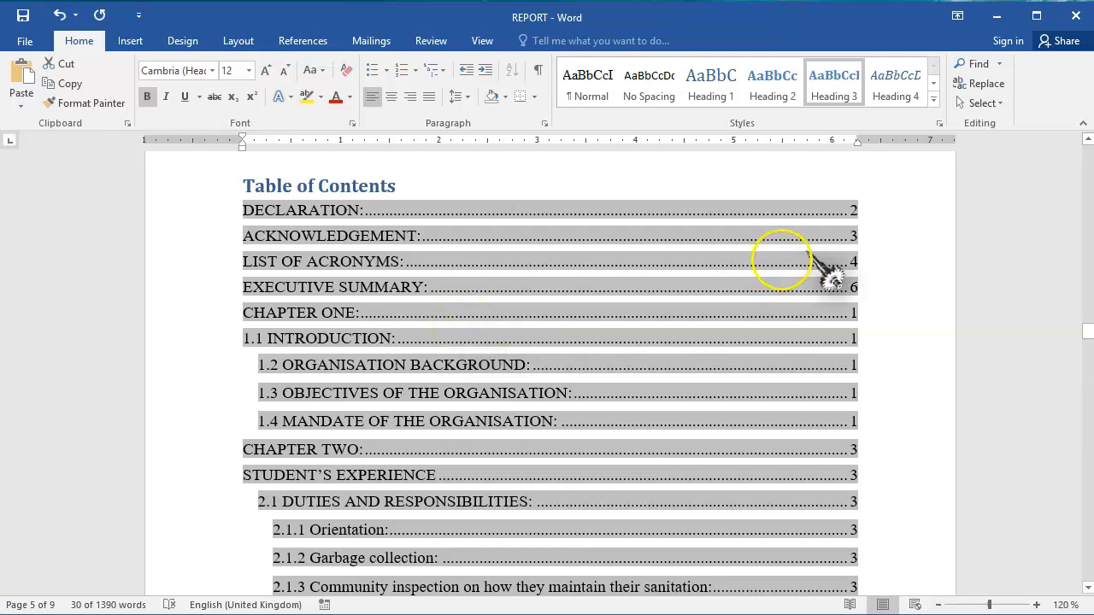
Delete the blank page between the table of contents and the EXECUTIVE SUMMARY title.
drag(1084, 332, 1085, 366)
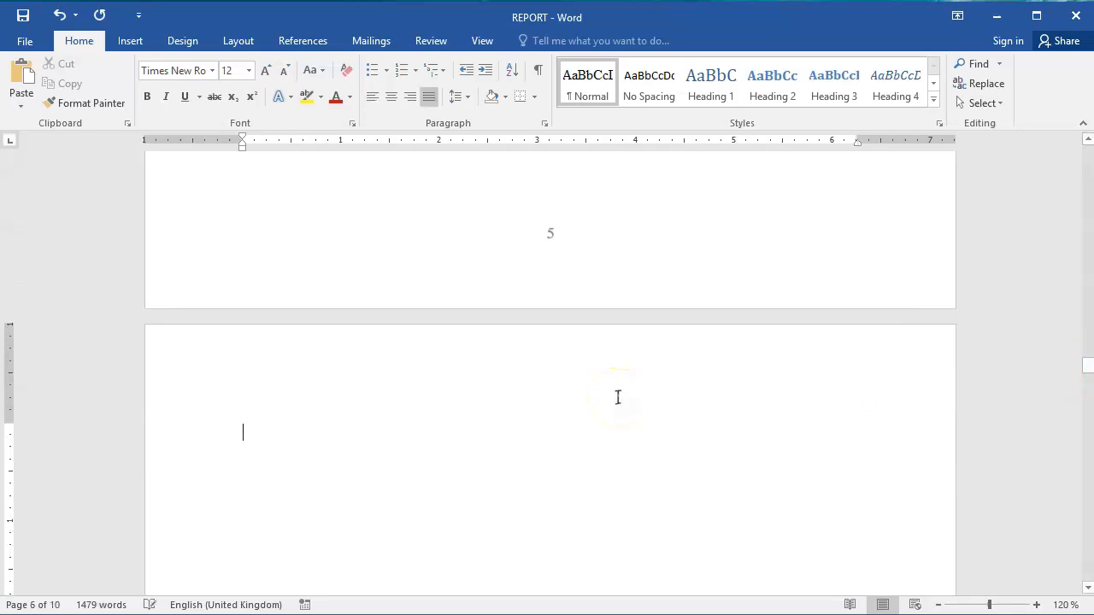
key(Delete)
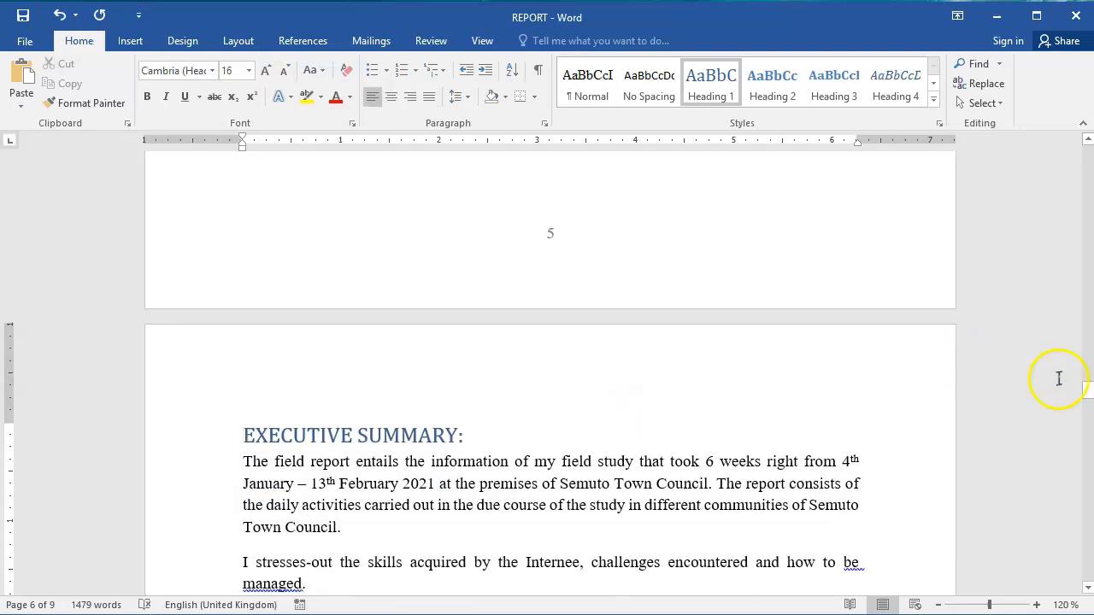
Update the table of contents with the option to update the entire table.
drag(1089, 391, 1089, 346)
right_click(474, 446)
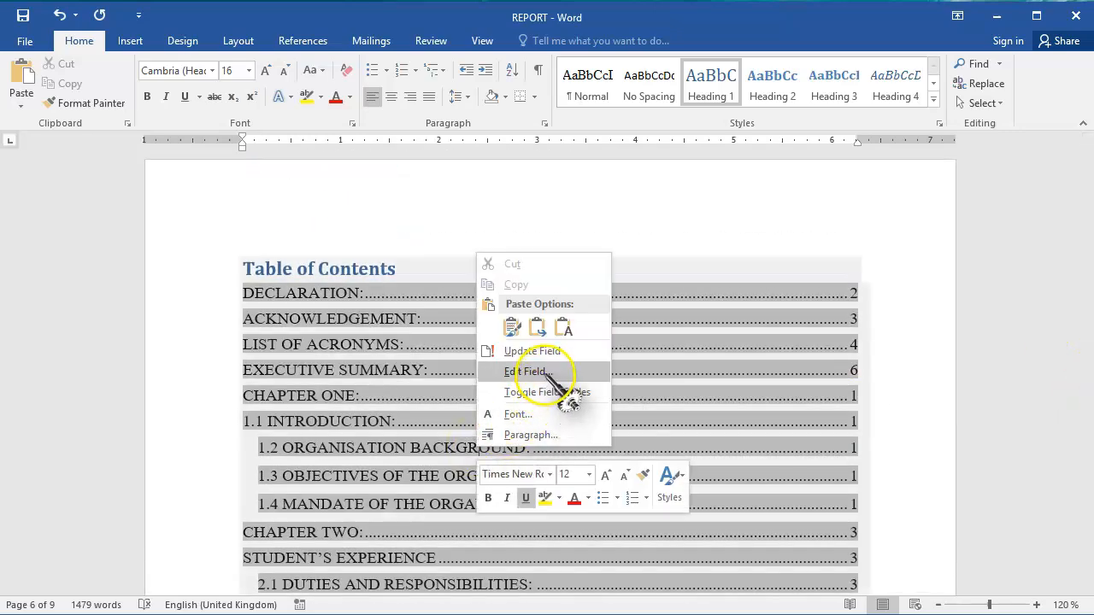
click(551, 350)
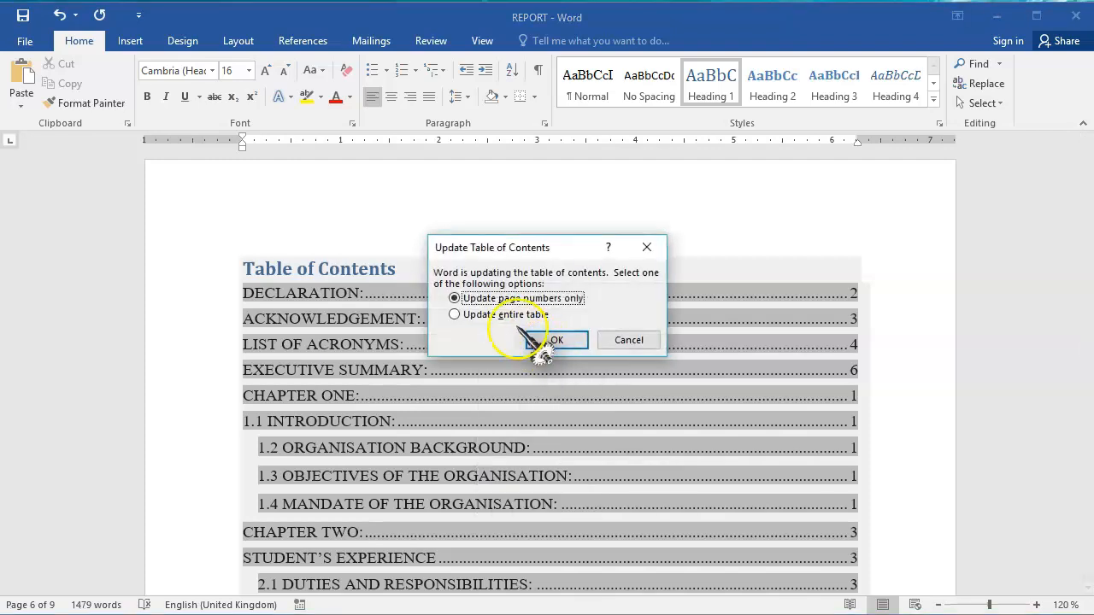
click(512, 316)
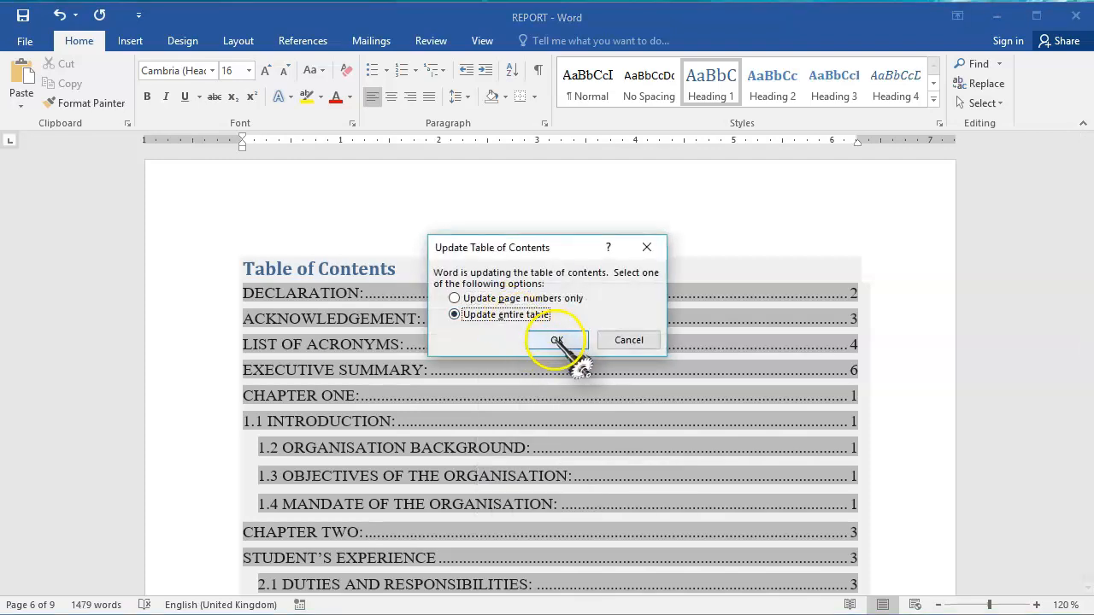
click(556, 340)
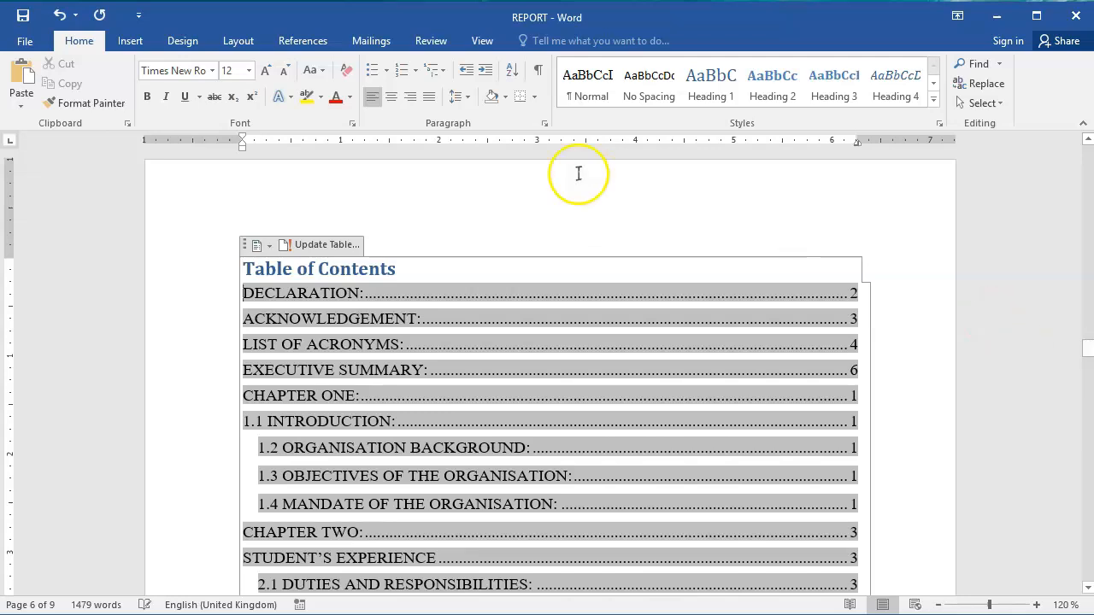
Open the font size of the selected table of contents entries for editing.
click(228, 72)
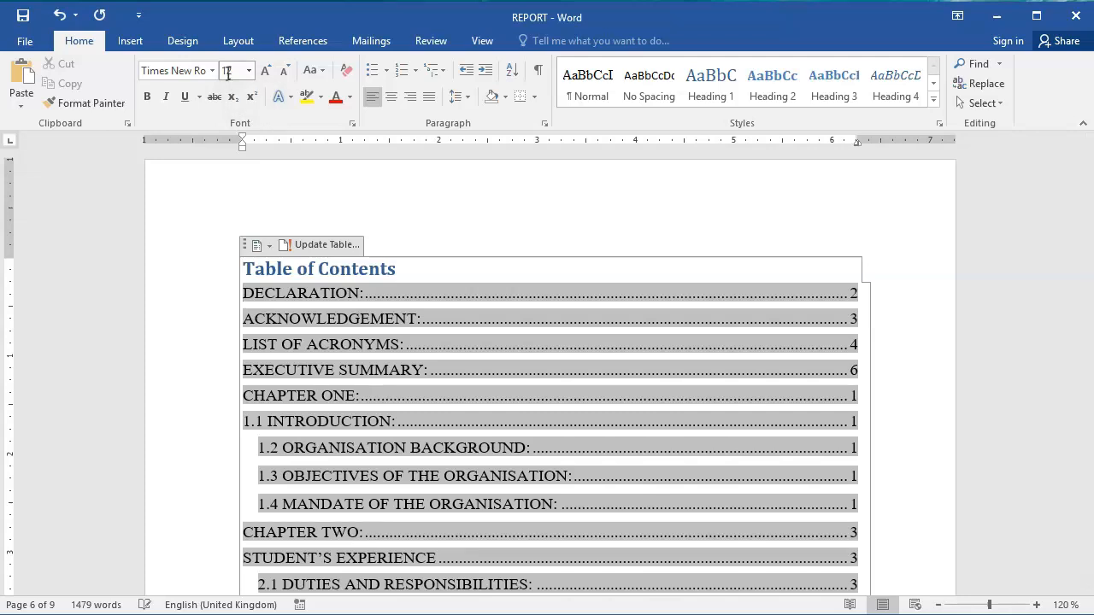